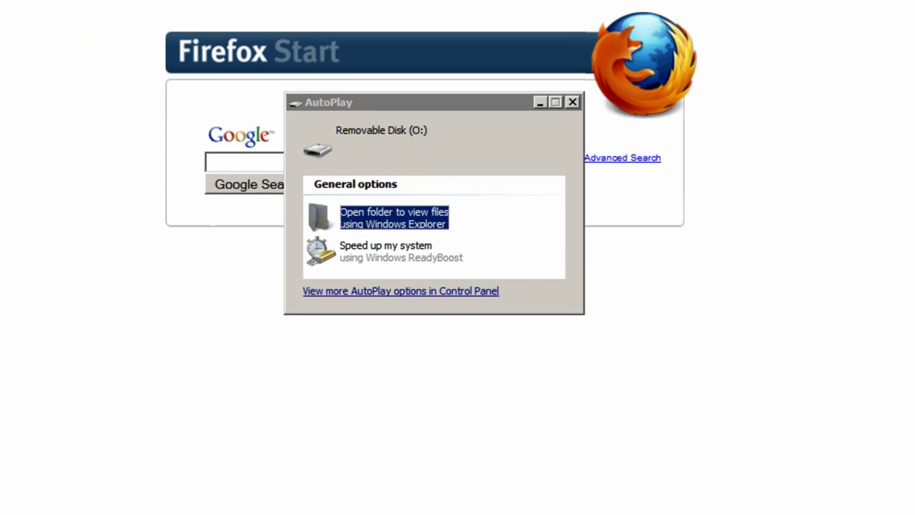
pyautogui.click(573, 103)
pyautogui.click(643, 72)
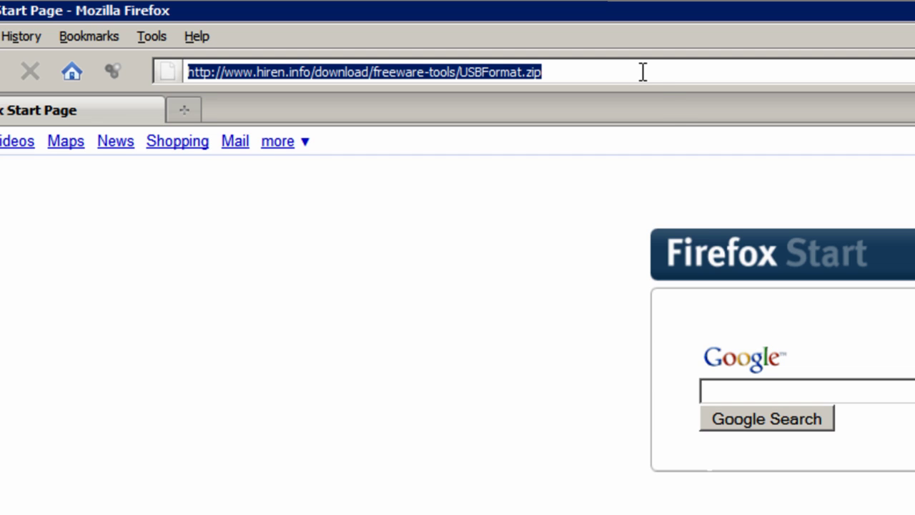
pyautogui.press('Return')
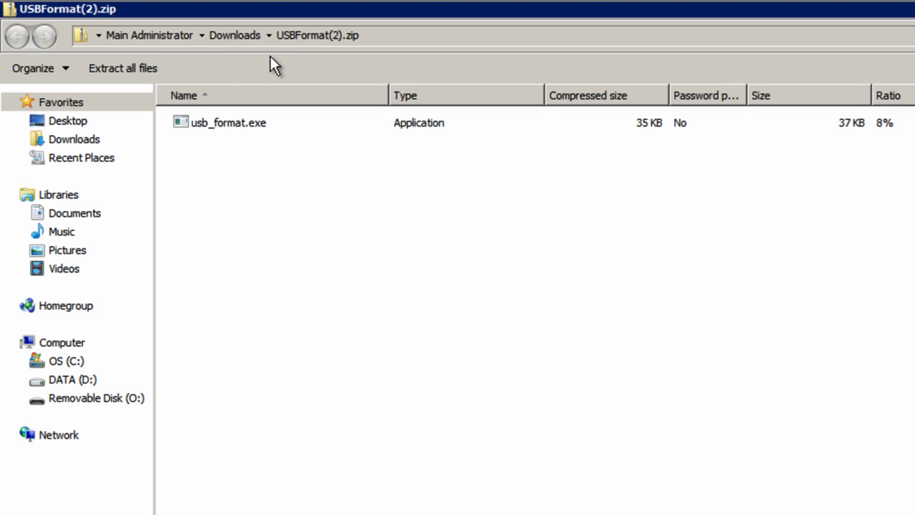
# Step: Extract the contents of the downloaded USBFormat archive to the Desktop
pyautogui.click(133, 72)
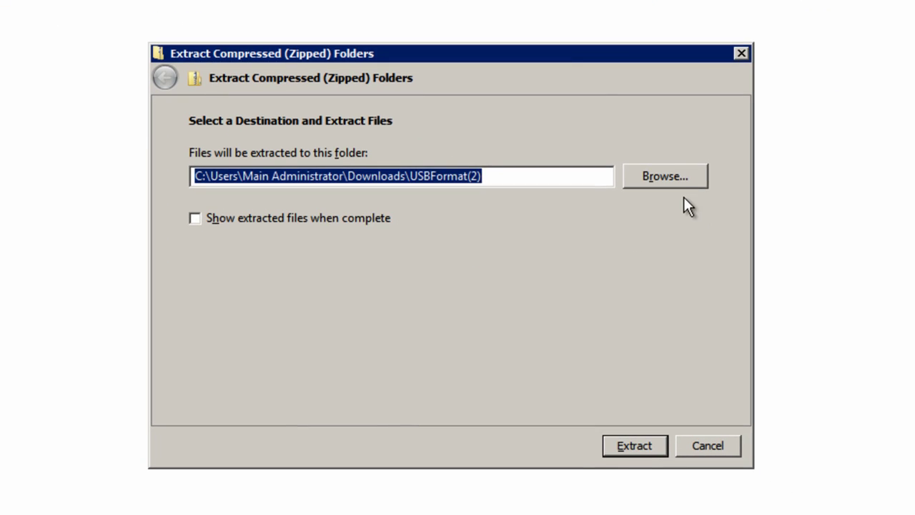
pyautogui.click(737, 213)
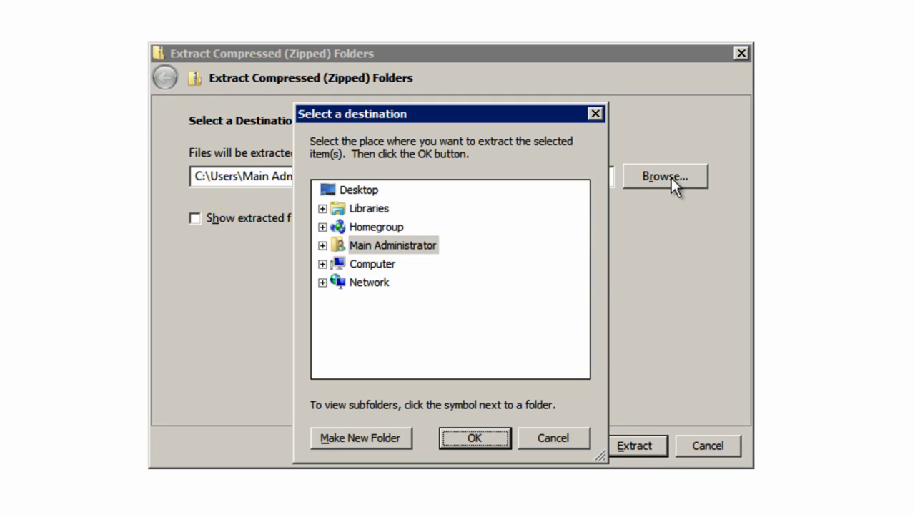
pyautogui.click(360, 191)
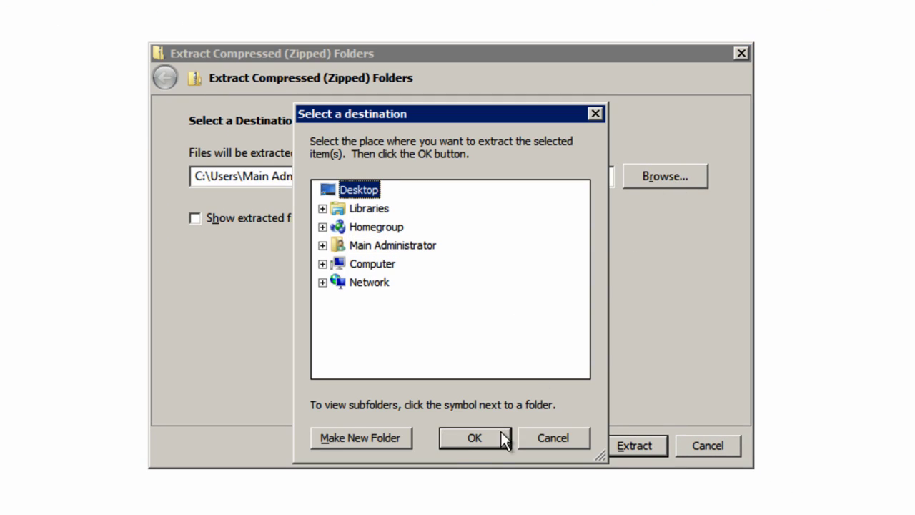
pyautogui.click(475, 439)
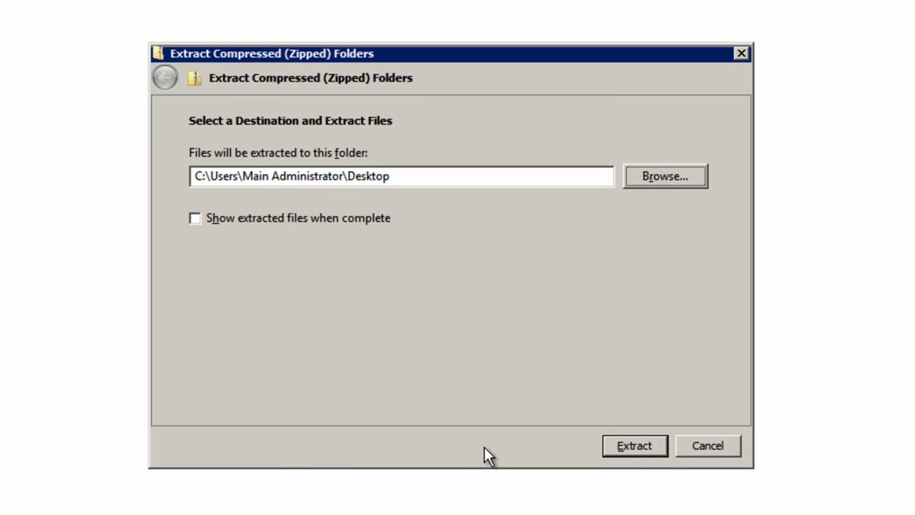
pyautogui.click(636, 445)
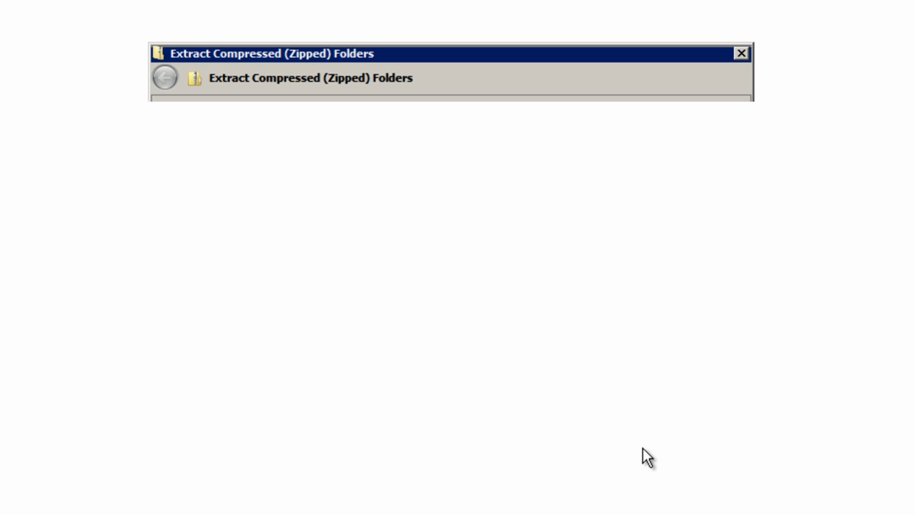
# Step: Go to the desktop and launch the extracted usb_format.exe
pyautogui.click(911, 505)
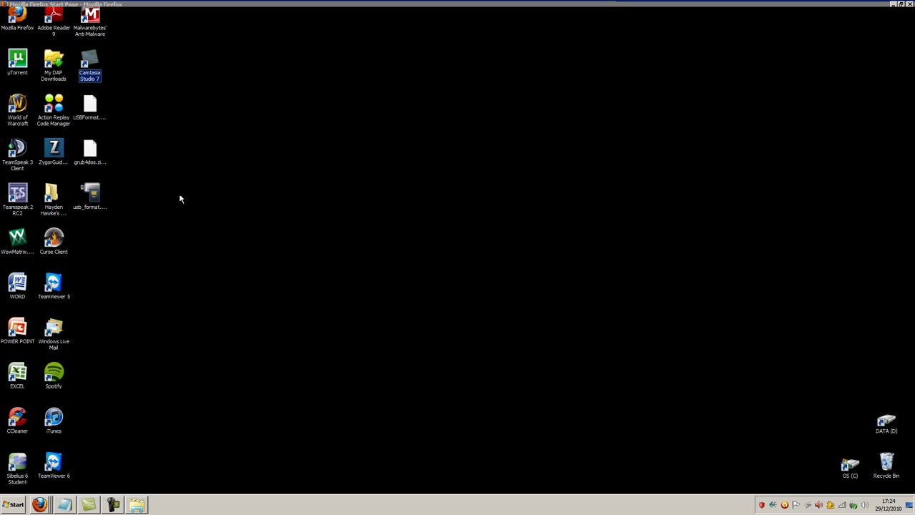
pyautogui.doubleClick(92, 198)
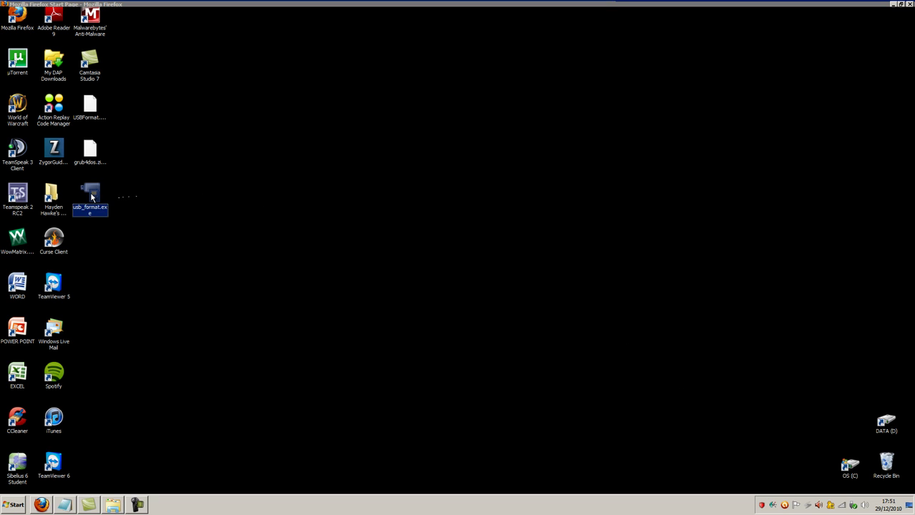
pyautogui.click(505, 270)
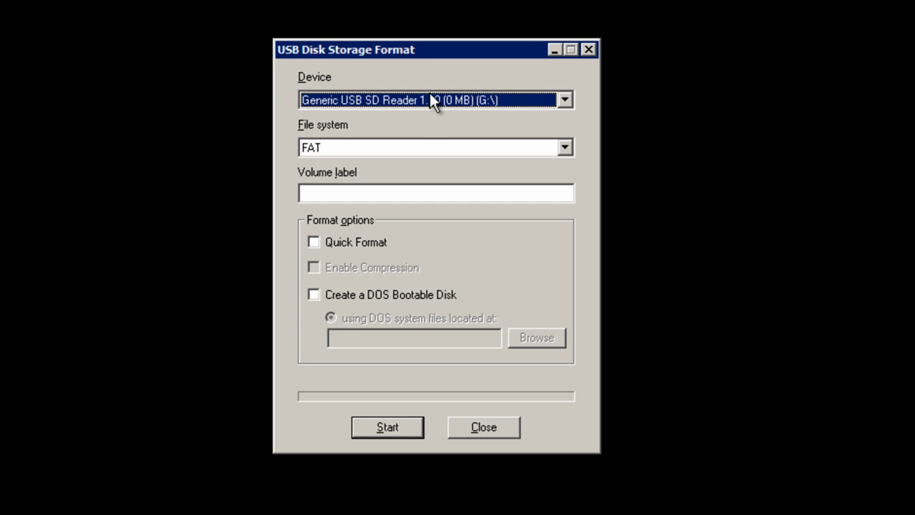
# Step: Check the USB stick's drive letter among the computer's drives and choose USB Flash Memory 1.00 (961 MB) (O:\) as the device to format
pyautogui.click(14, 505)
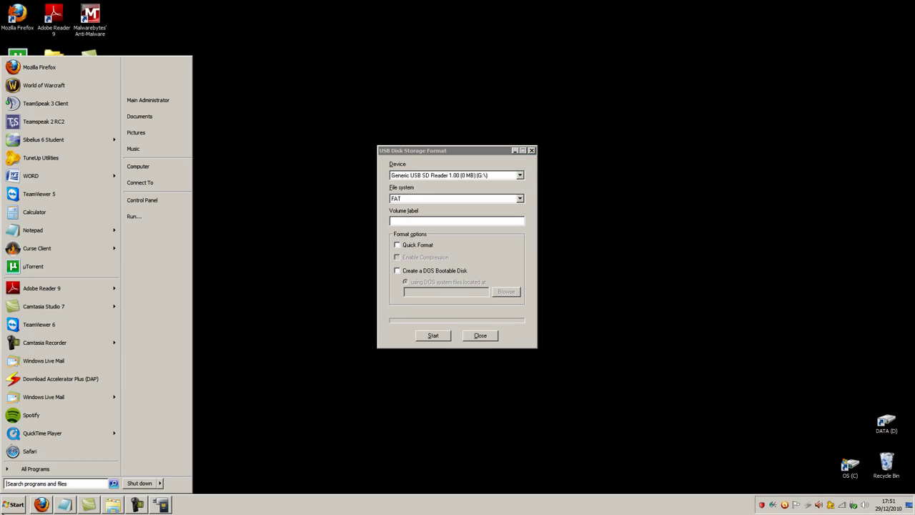
pyautogui.click(152, 169)
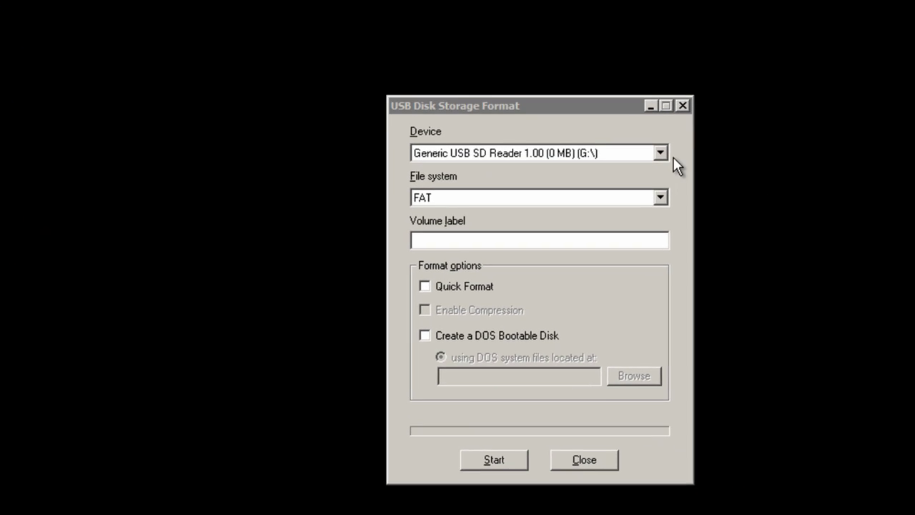
pyautogui.click(768, 226)
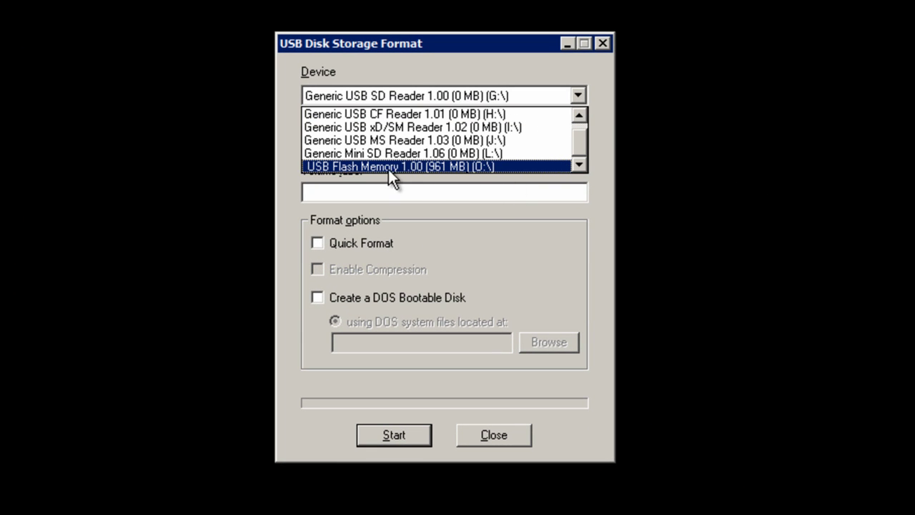
pyautogui.click(483, 169)
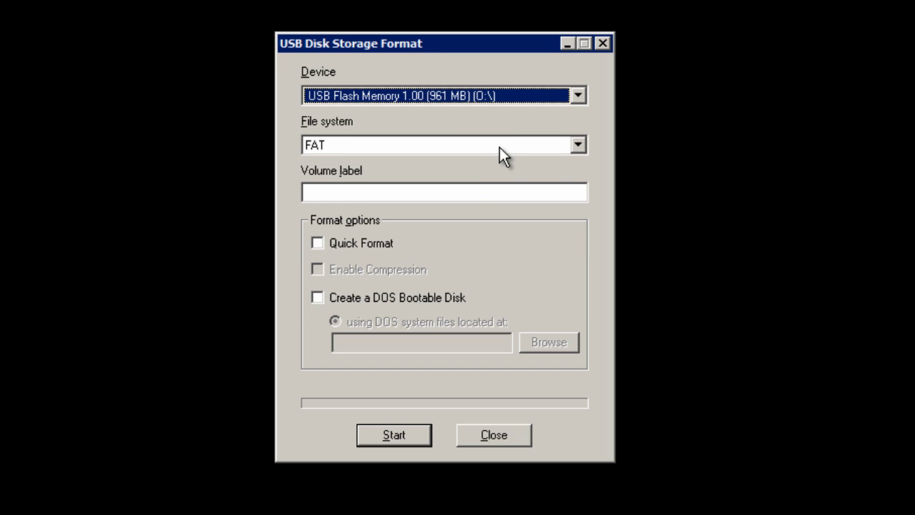
# Step: Set the file system to FAT32 and the volume label to BOOTCD_USB
pyautogui.click(500, 147)
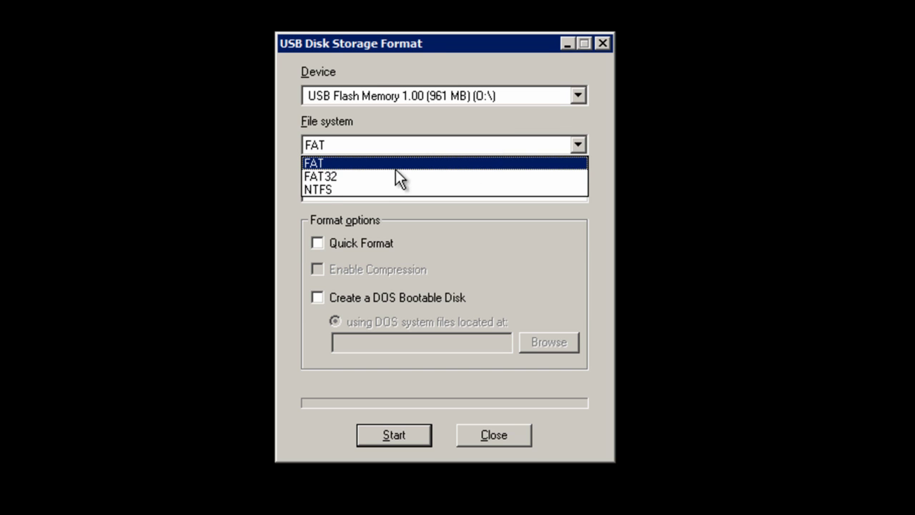
pyautogui.click(332, 175)
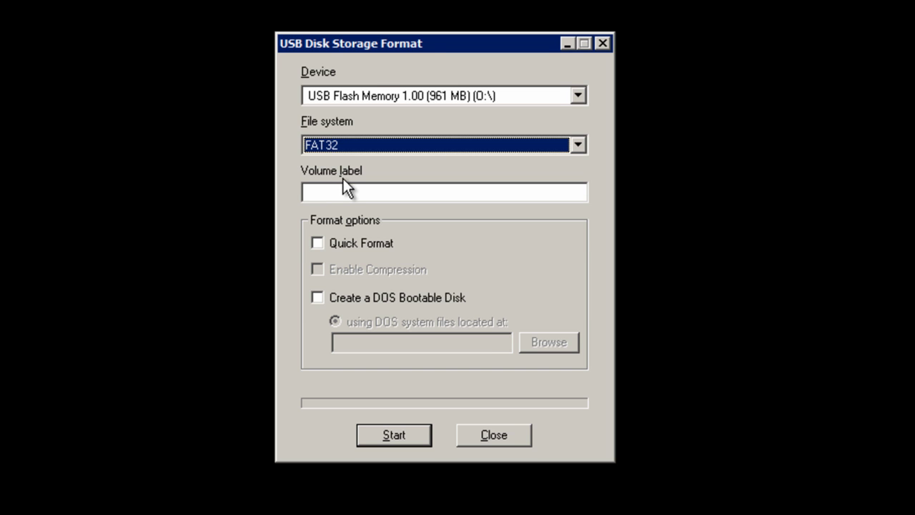
pyautogui.click(391, 192)
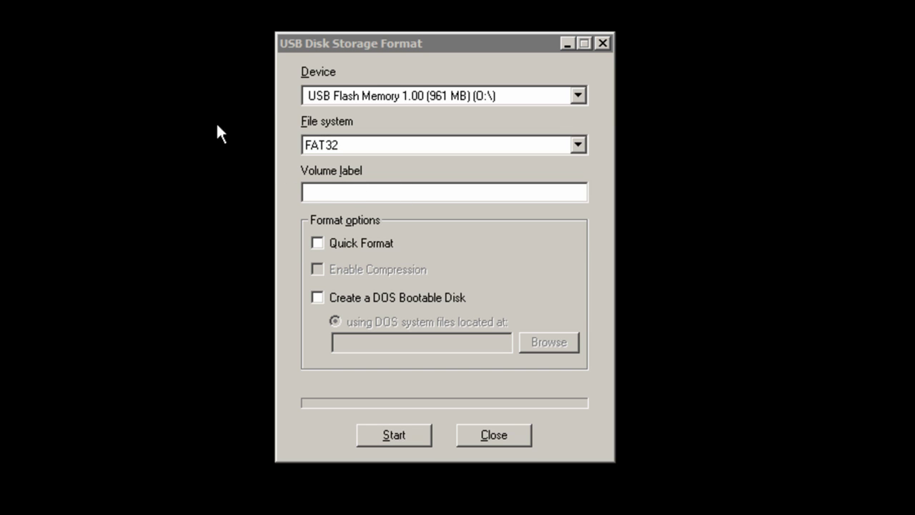
pyautogui.click(349, 199)
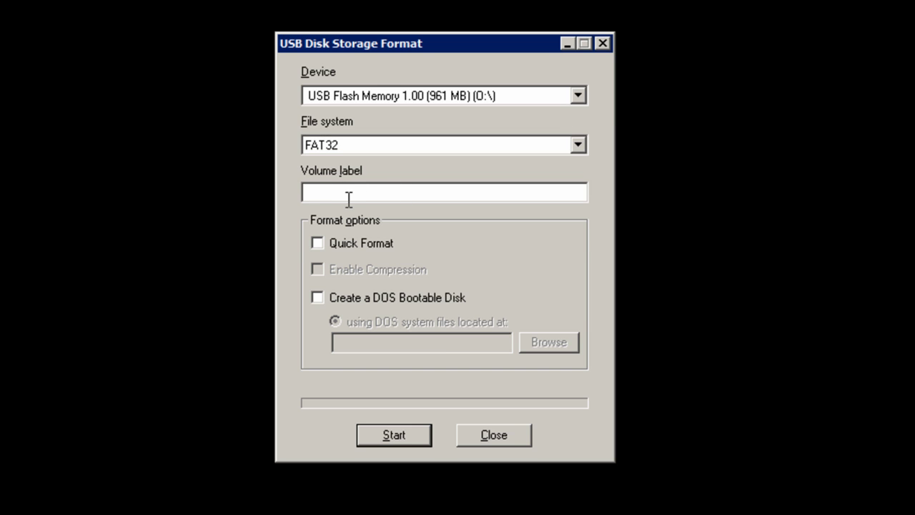
pyautogui.write('BOOTC')
pyautogui.write('D-')
pyautogui.write('USB')
# Step: Format the USB flash drive, accepting the loss of its data, and close the USB Disk Storage Format tool
pyautogui.click(394, 435)
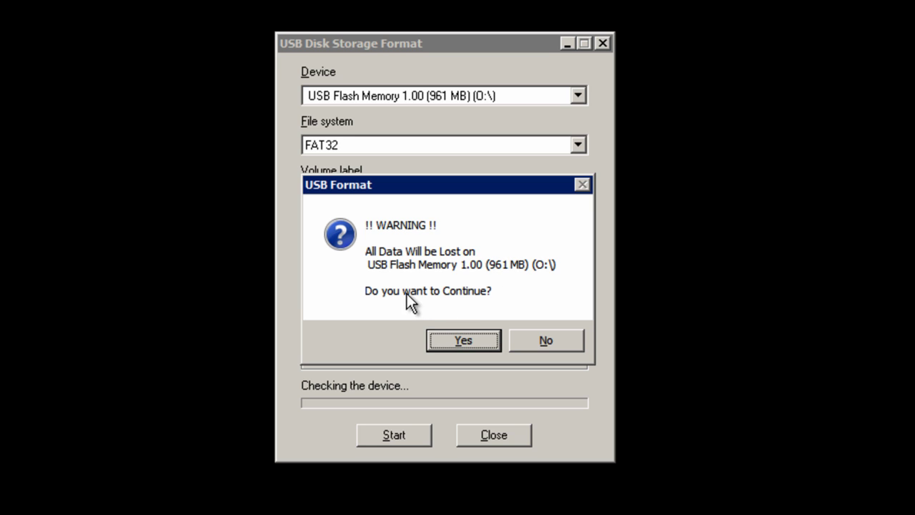
pyautogui.click(462, 342)
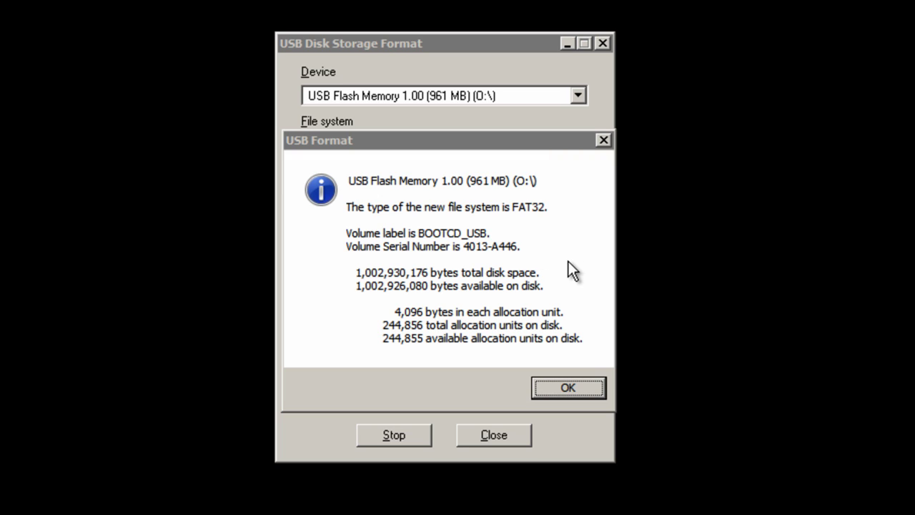
pyautogui.click(577, 388)
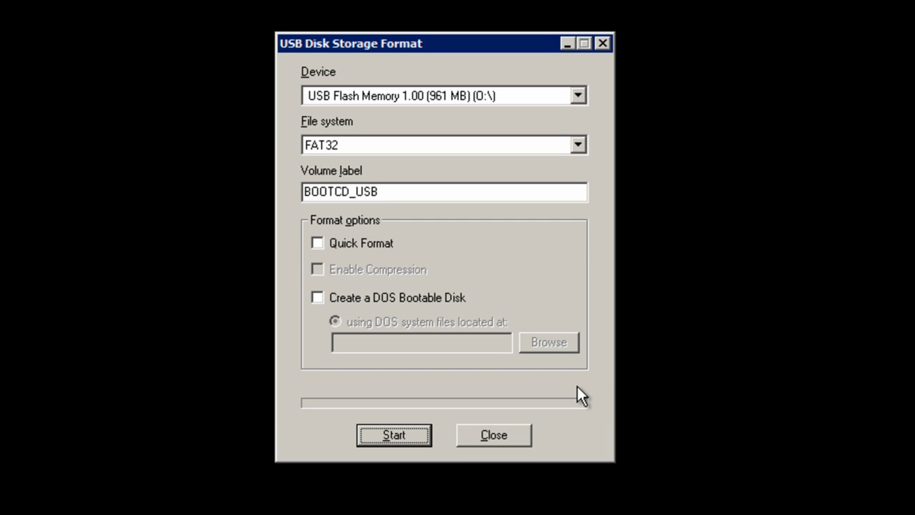
pyautogui.click(604, 43)
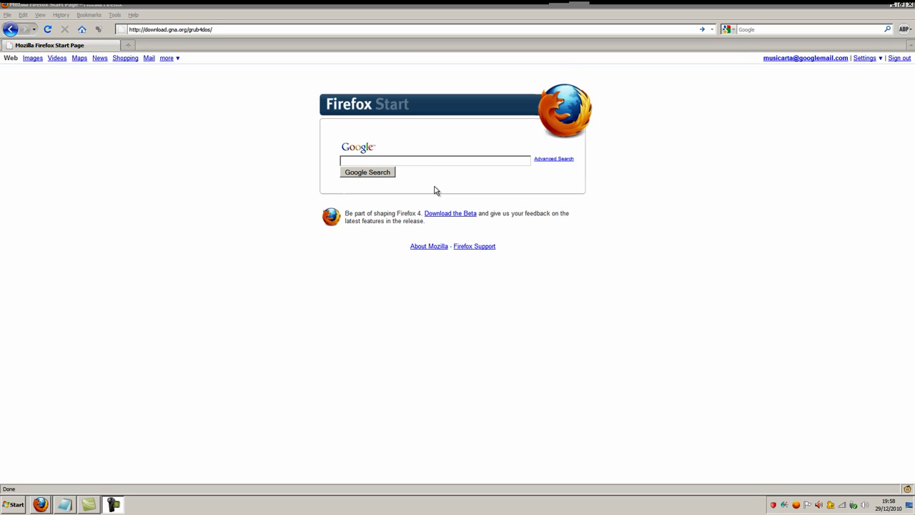
pyautogui.click(235, 30)
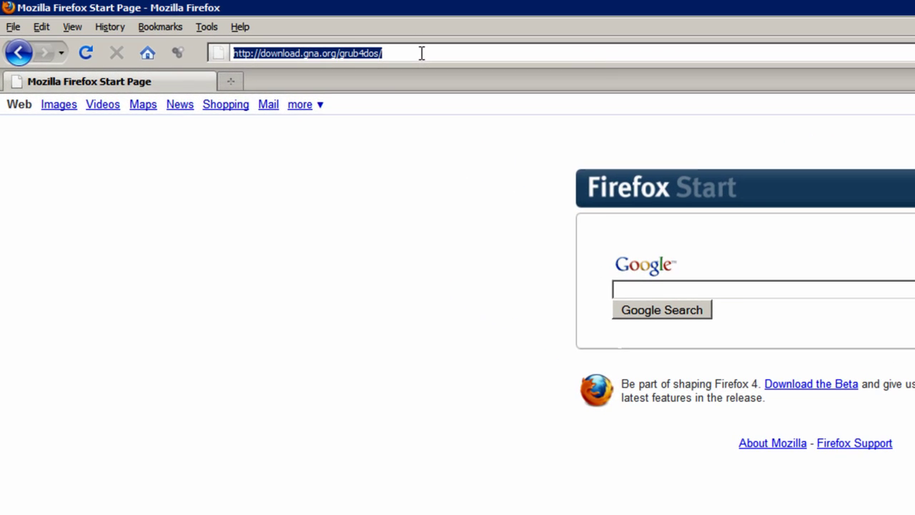
pyautogui.press('Return')
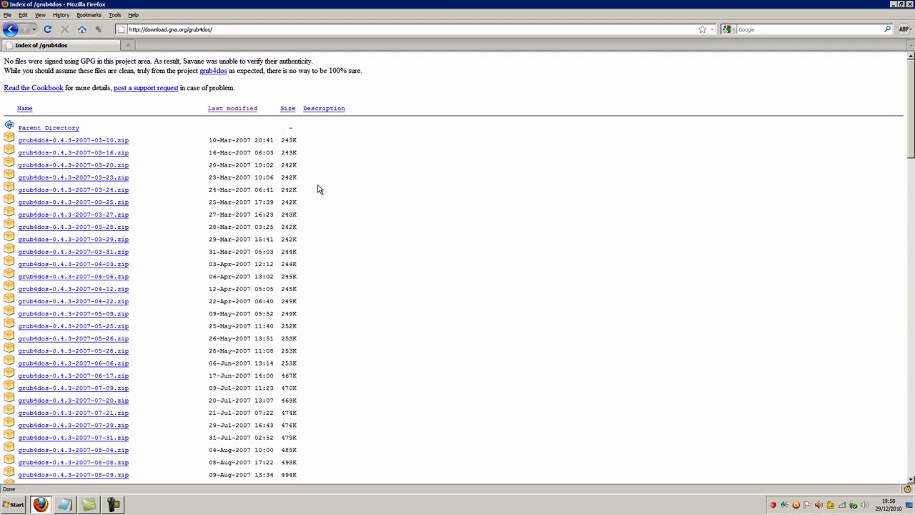
pyautogui.scroll(-20, 319, 189)
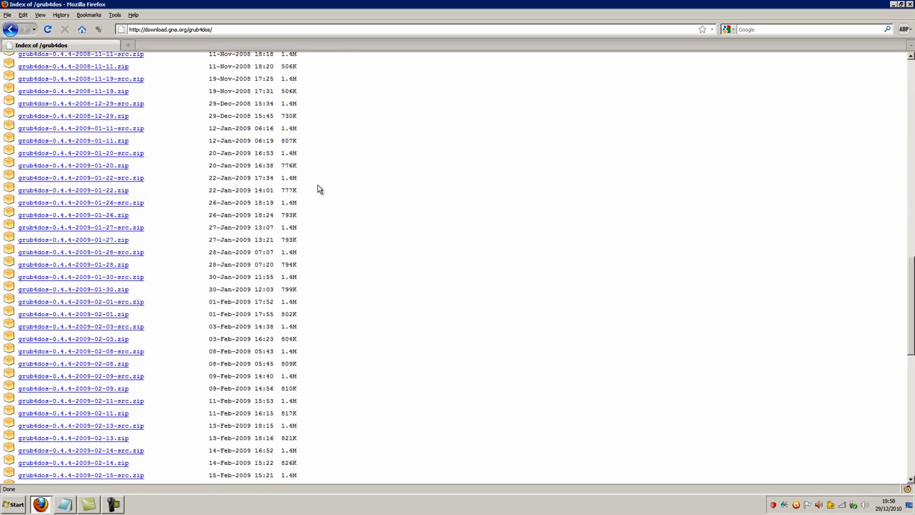
pyautogui.scroll(-15, 319, 189)
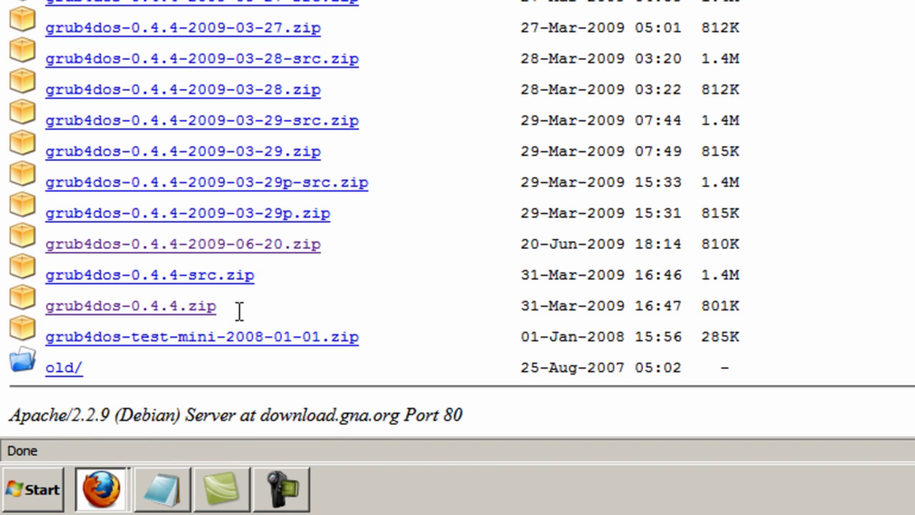
pyautogui.click(131, 312)
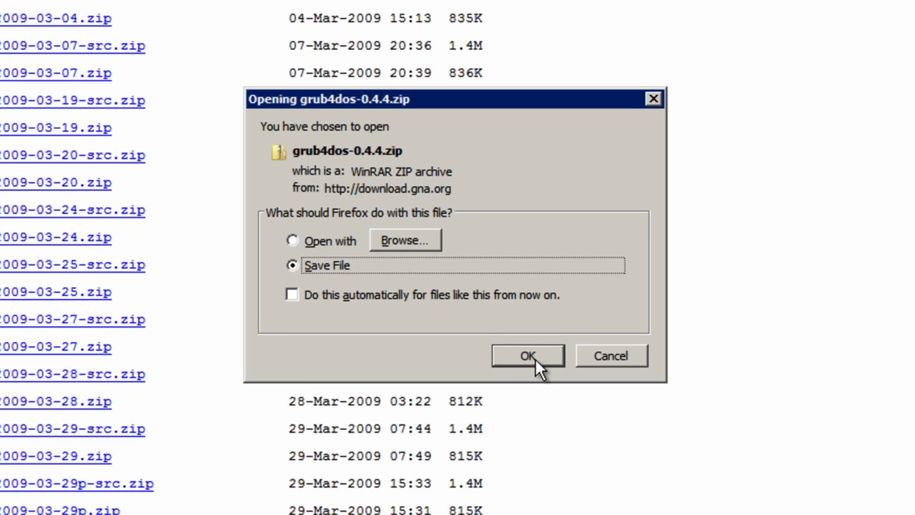
pyautogui.click(535, 359)
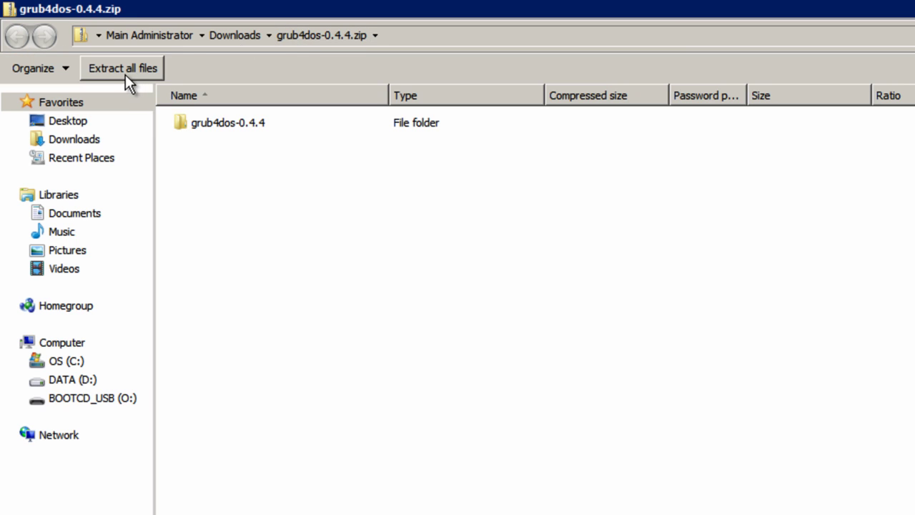
# Step: Extract the grub4dos-0.4.4 archive to the root of the BOOTCD_USB (O:) drive
pyautogui.click(125, 72)
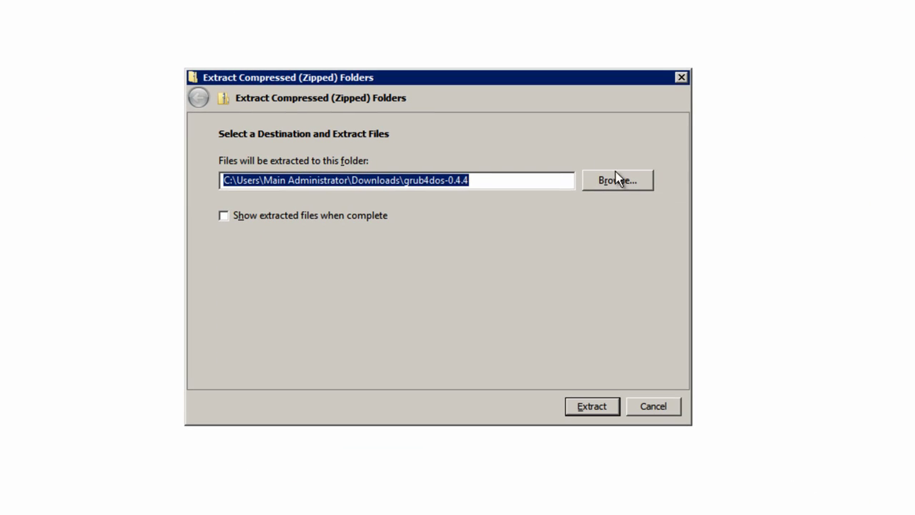
pyautogui.click(618, 180)
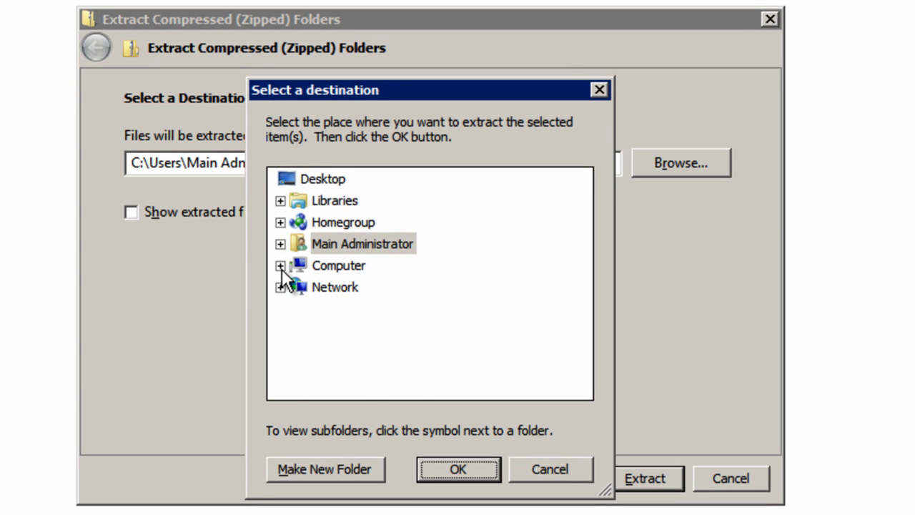
pyautogui.click(281, 265)
pyautogui.scroll(-1, 369, 299)
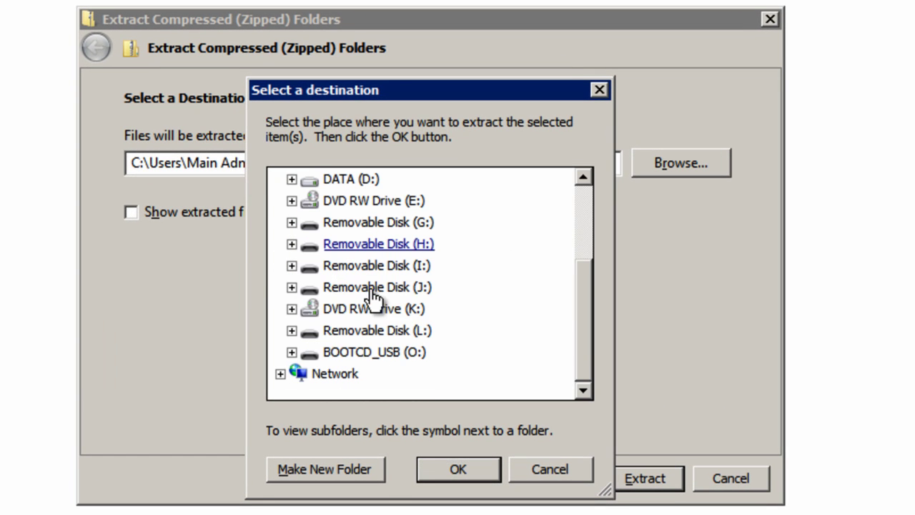
pyautogui.click(413, 351)
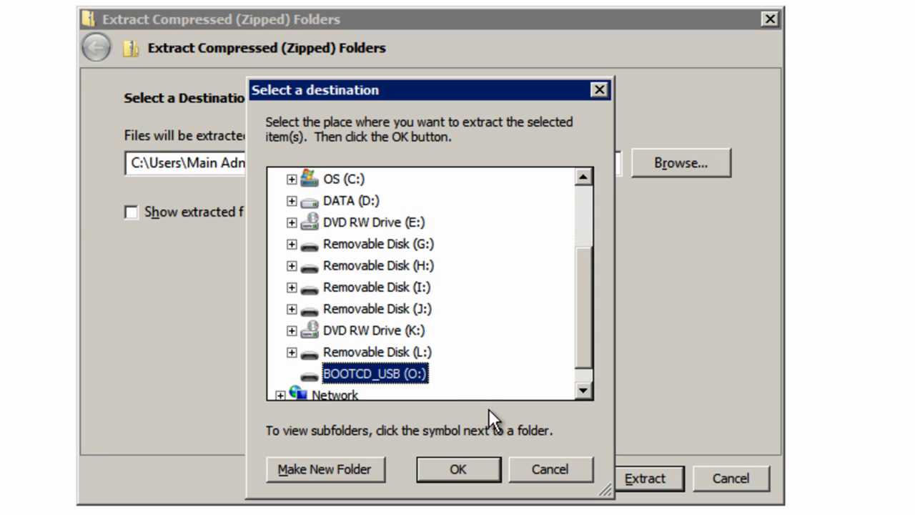
pyautogui.click(473, 461)
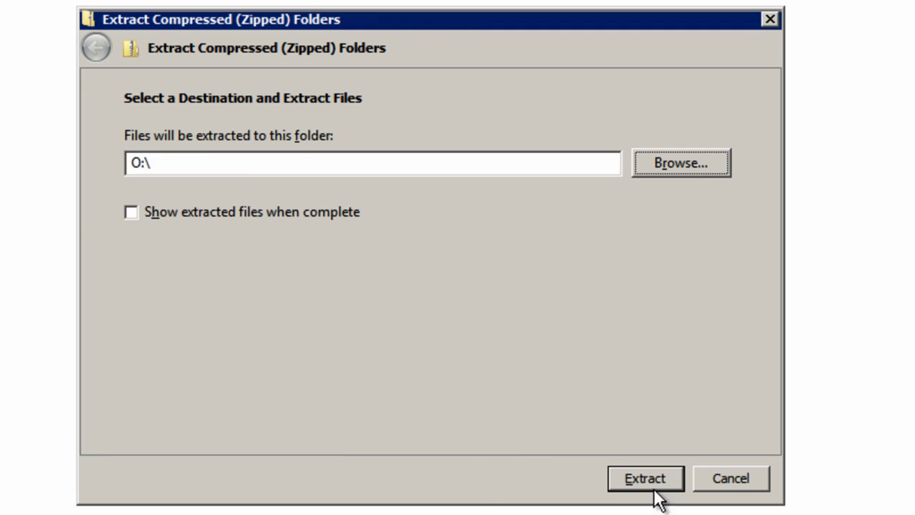
pyautogui.click(652, 480)
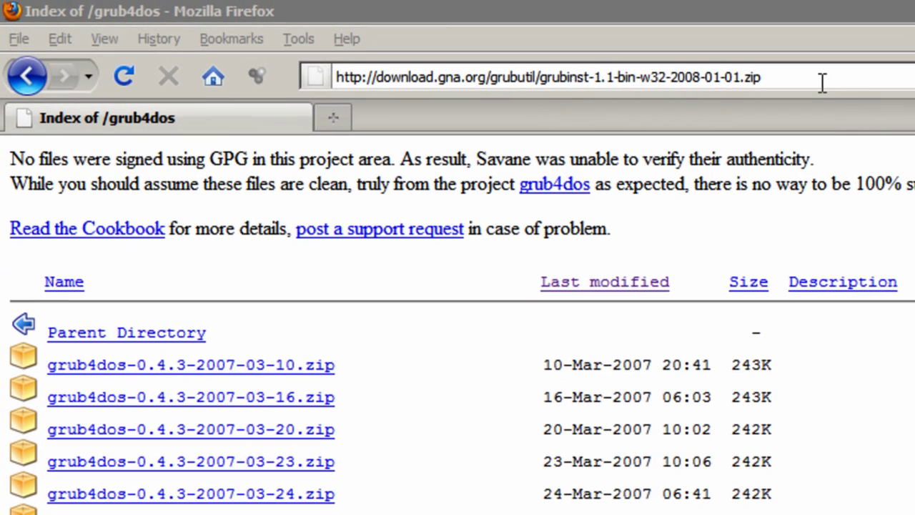
pyautogui.click(406, 41)
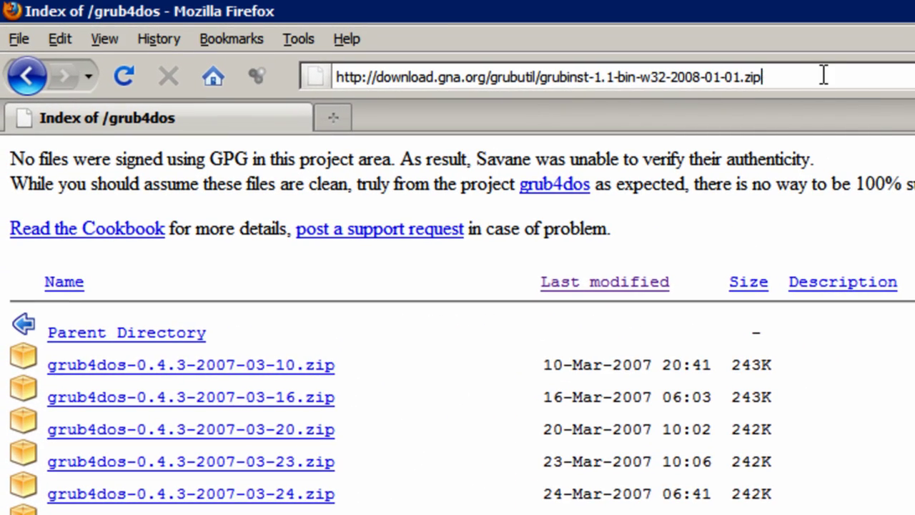
pyautogui.press('Return')
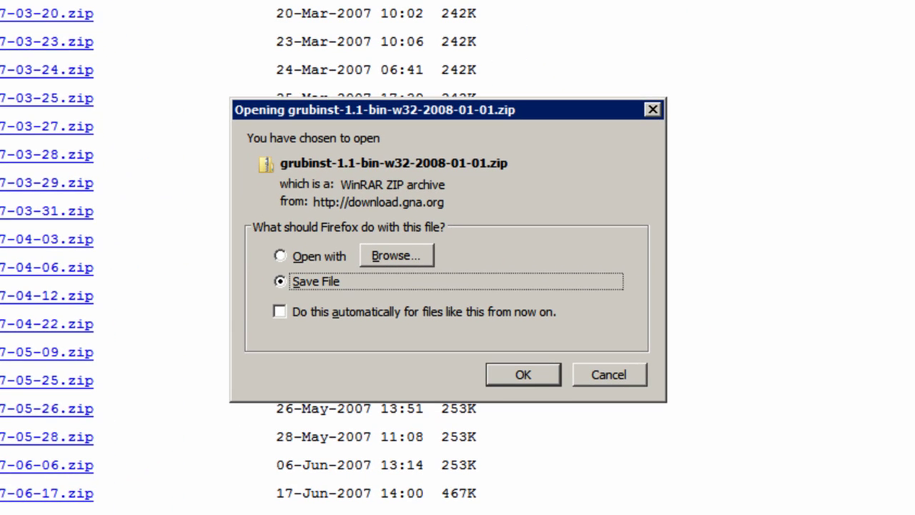
pyautogui.click(518, 377)
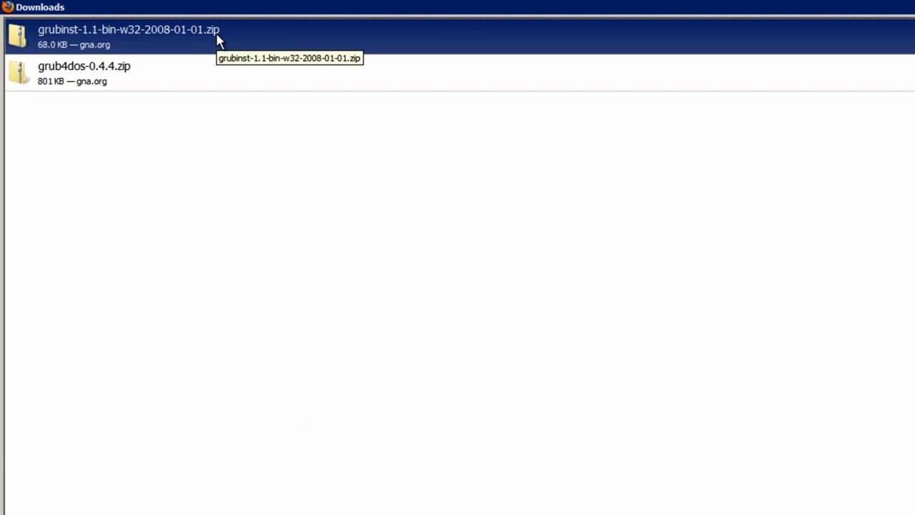
pyautogui.doubleClick(219, 40)
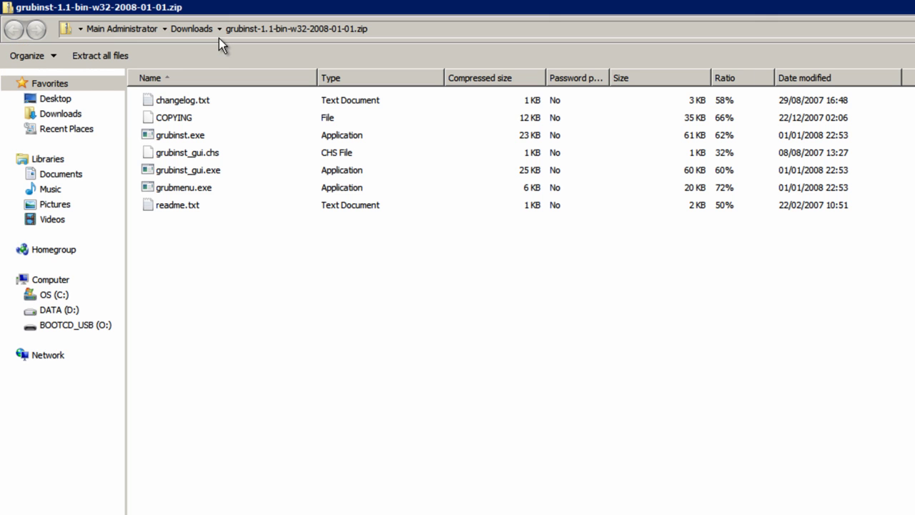
pyautogui.click(116, 59)
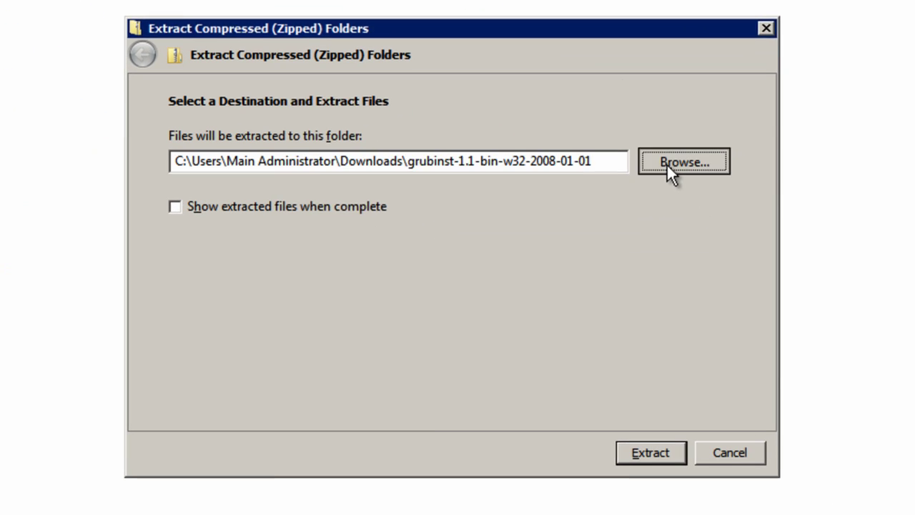
pyautogui.click(669, 164)
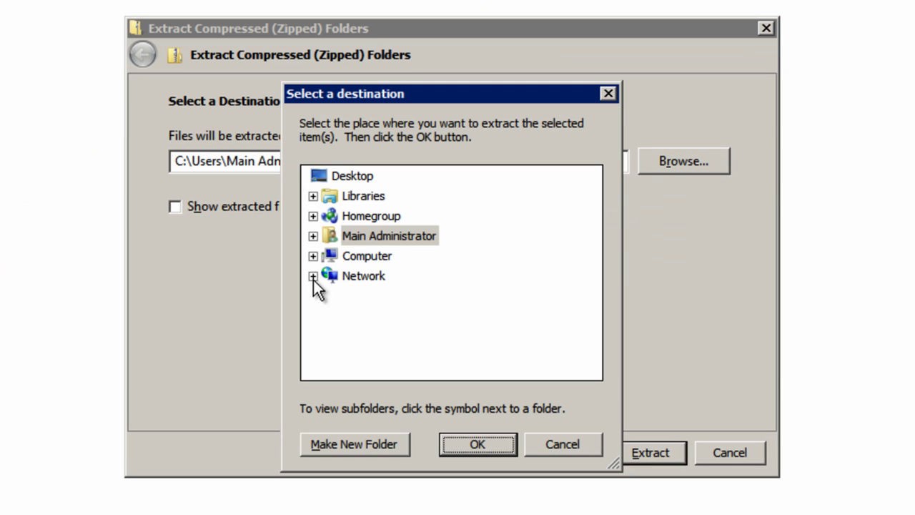
pyautogui.click(313, 256)
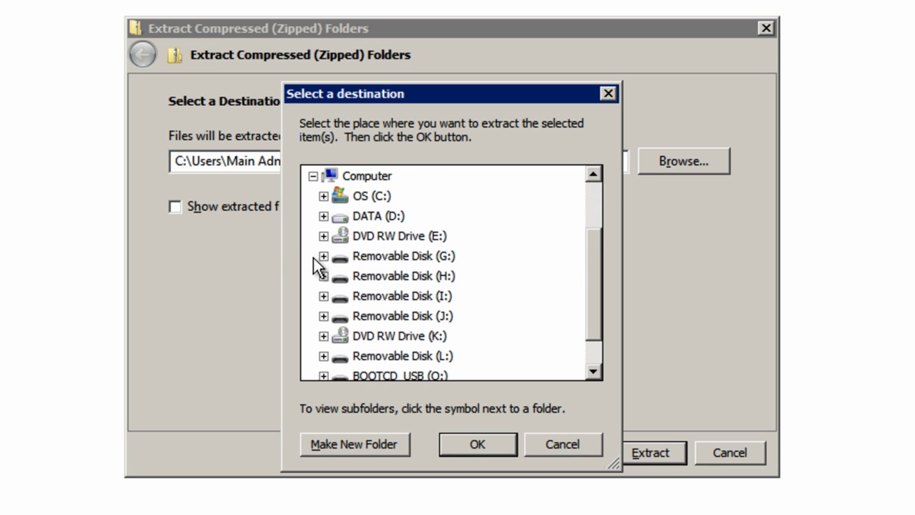
pyautogui.click(436, 345)
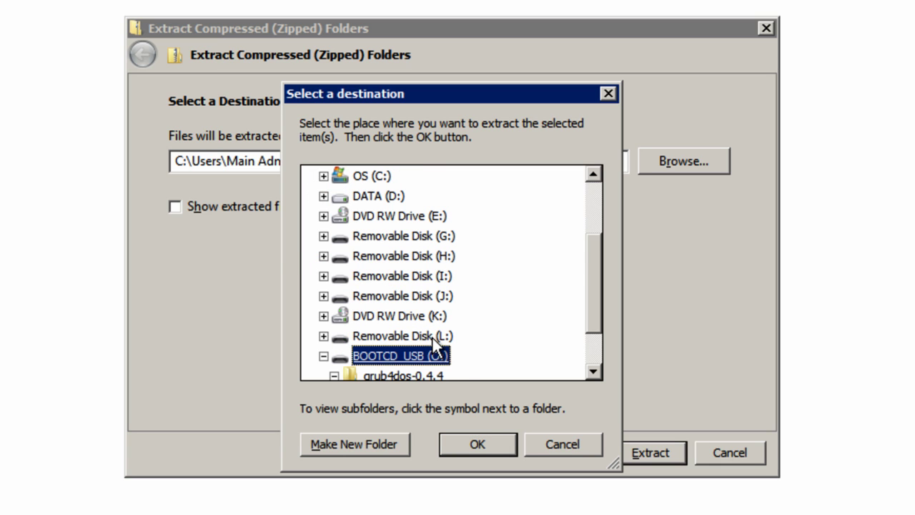
pyautogui.click(479, 442)
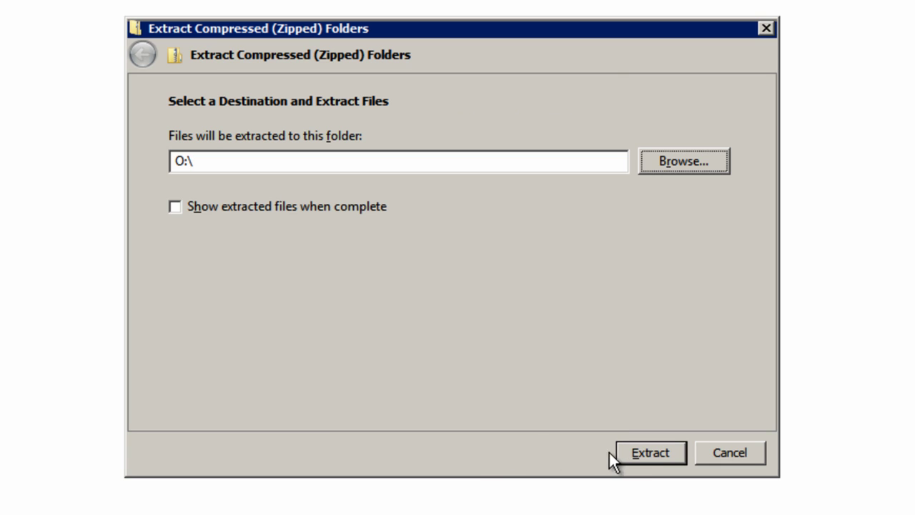
pyautogui.click(633, 453)
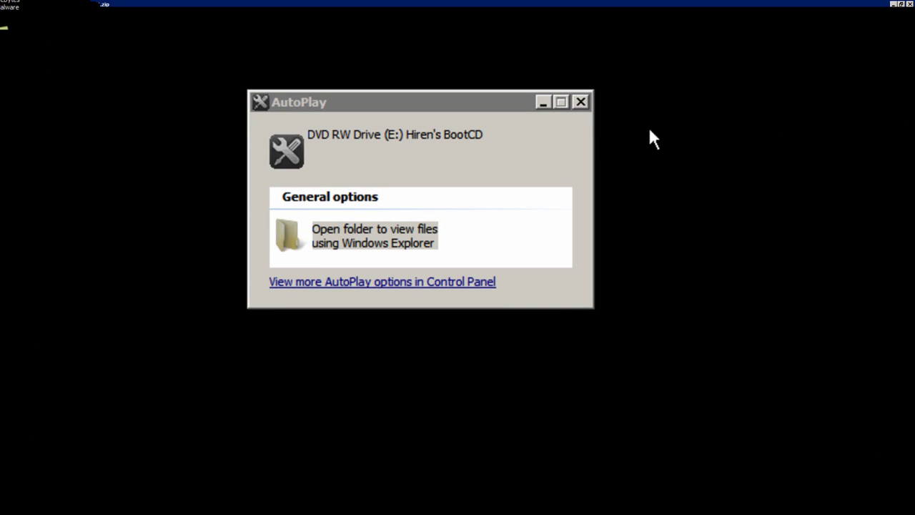
# Step: Dismiss the AutoPlay window for the Hiren's BootCD disc and open the BOOTCD_USB (O:) drive in Windows Explorer
pyautogui.click(581, 108)
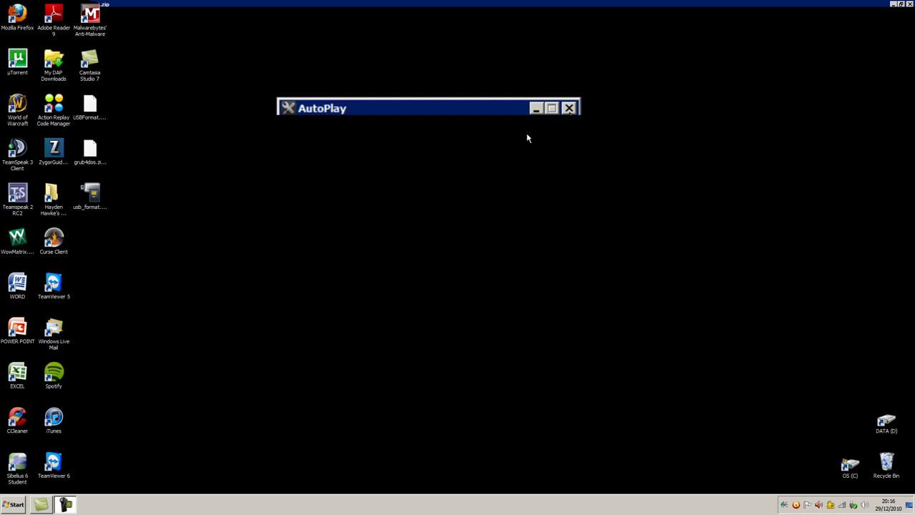
pyautogui.click(16, 507)
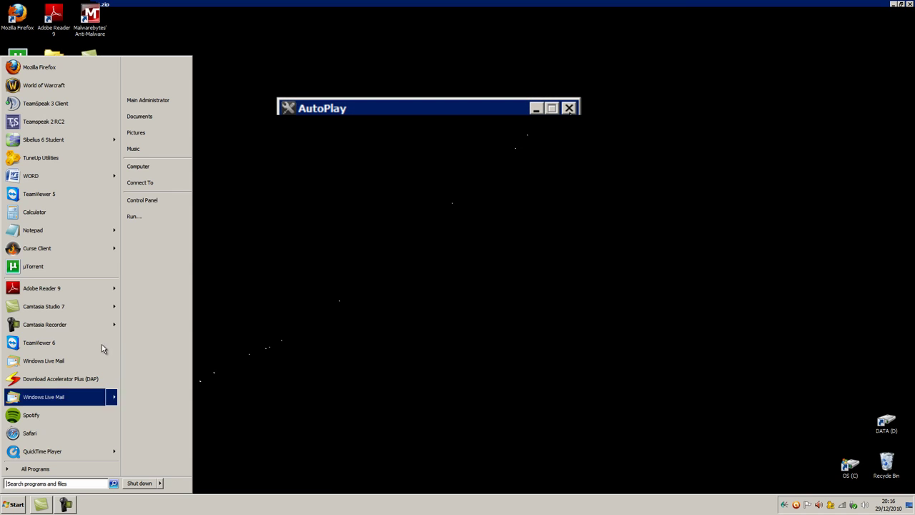
pyautogui.click(153, 172)
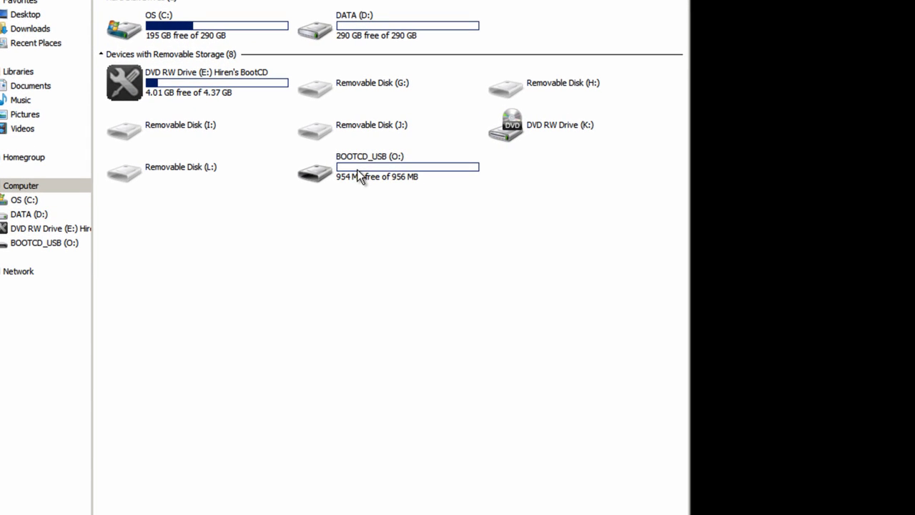
pyautogui.doubleClick(360, 178)
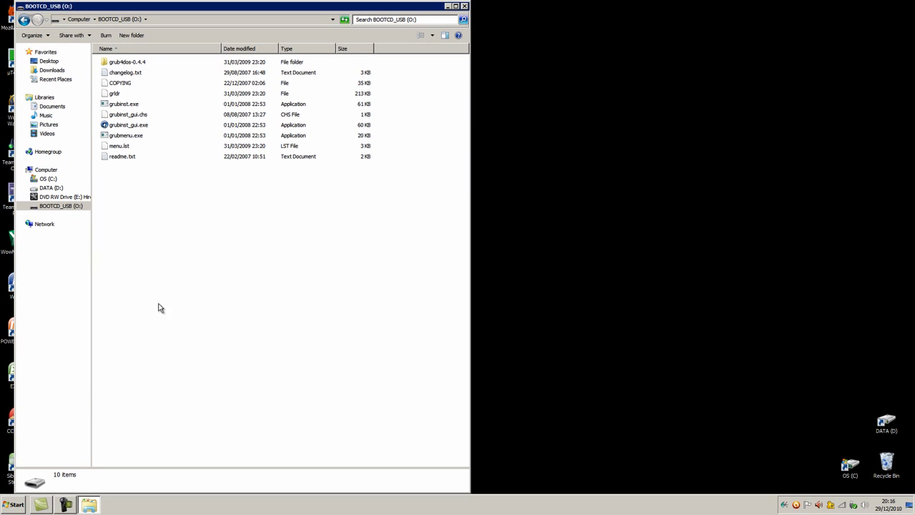
# Step: Open the Hiren's BootCD disc (E:) in a second Explorer window and arrange the two windows side by side
pyautogui.click(14, 505)
pyautogui.click(148, 177)
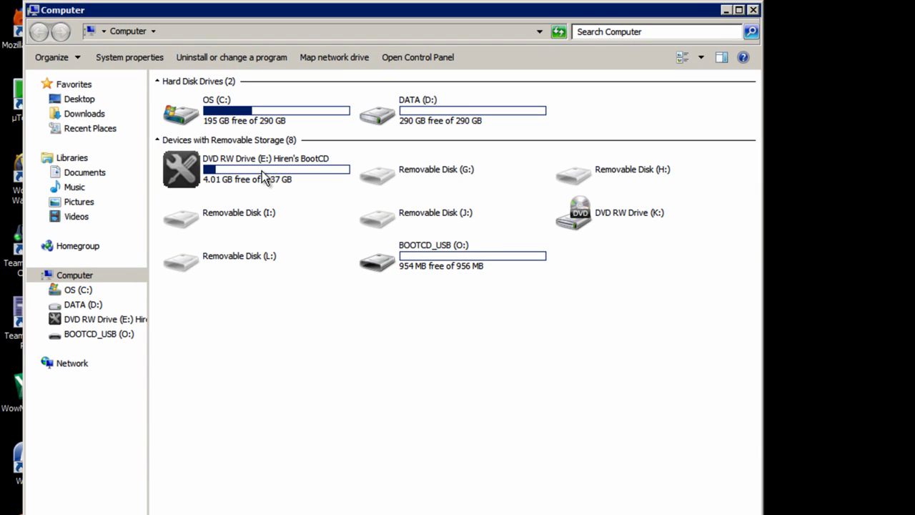
pyautogui.rightClick(264, 178)
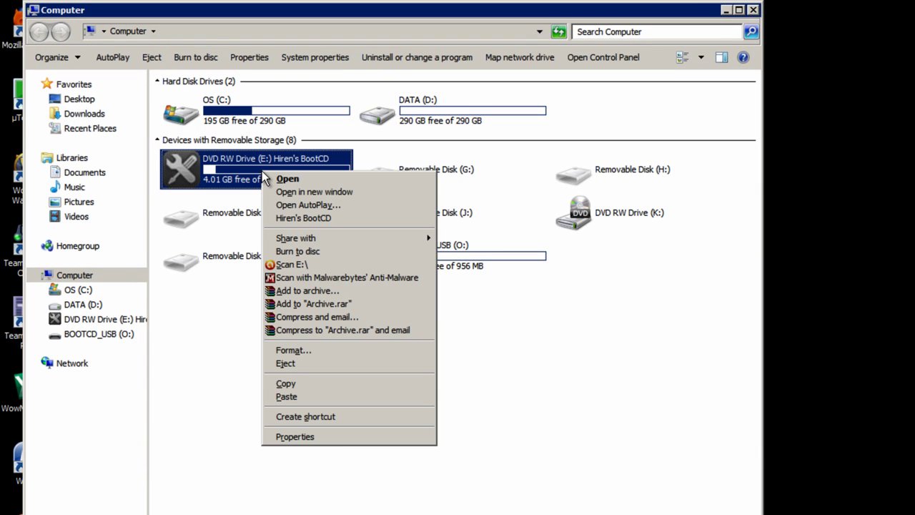
pyautogui.click(267, 179)
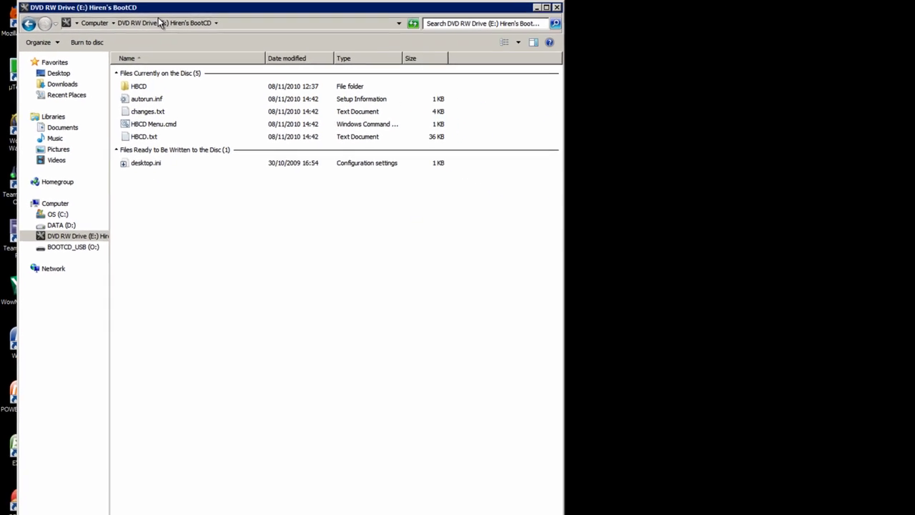
pyautogui.rightClick(523, 505)
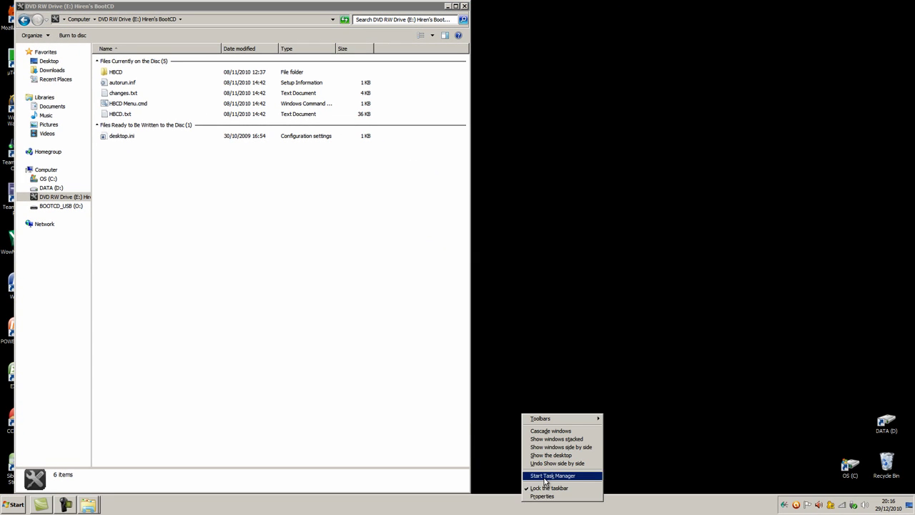
pyautogui.click(559, 448)
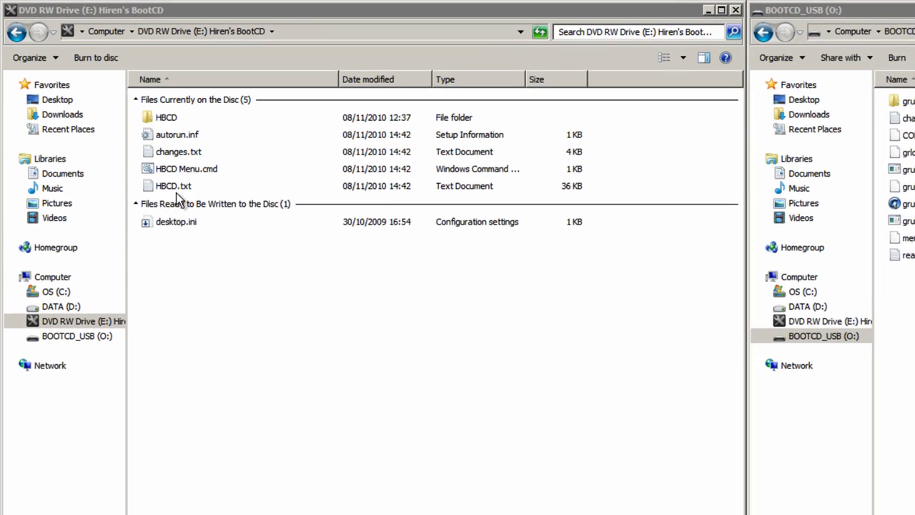
# Step: Copy the HBCD folder, autorun.inf, changes.txt, HBCD Menu.cmd and HBCD.txt from the Hiren's BootCD disc to the root of the BOOTCD_USB (O:) drive
pyautogui.click(179, 187)
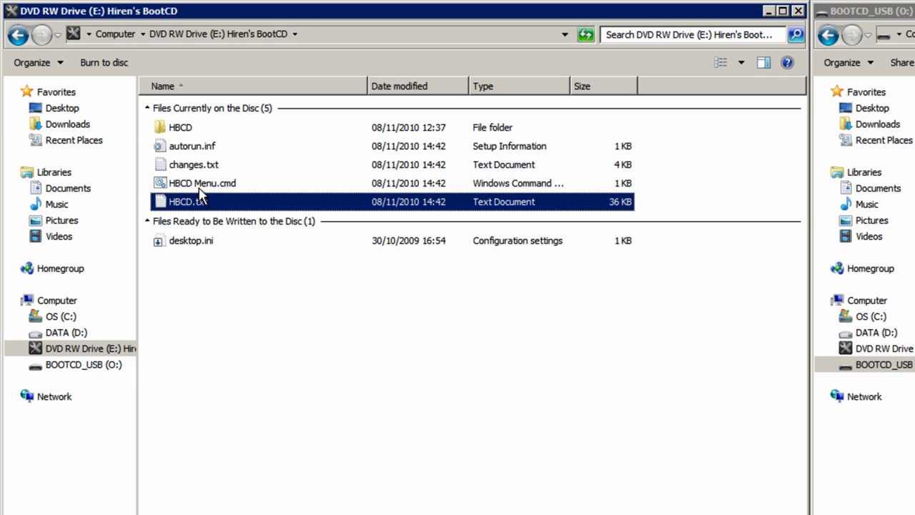
pyautogui.hotkey('shift', 'Up')
pyautogui.hotkey('shift', 'Up')
pyautogui.hotkey('shift', 'Up')
pyautogui.hotkey('shift', 'Up')
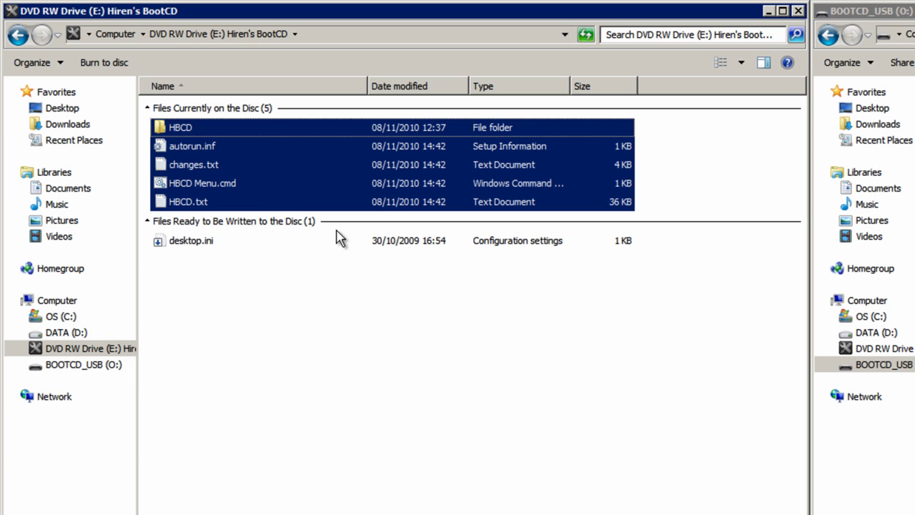
pyautogui.rightClick(242, 148)
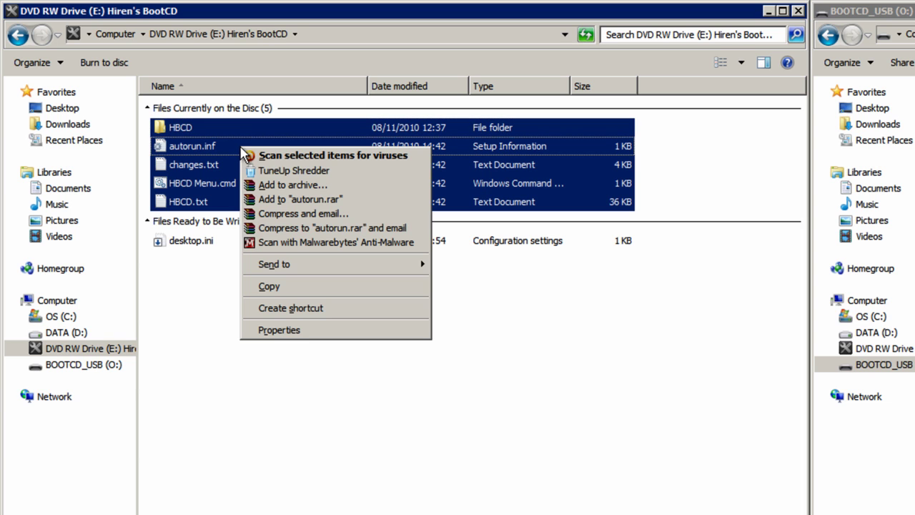
pyautogui.click(300, 285)
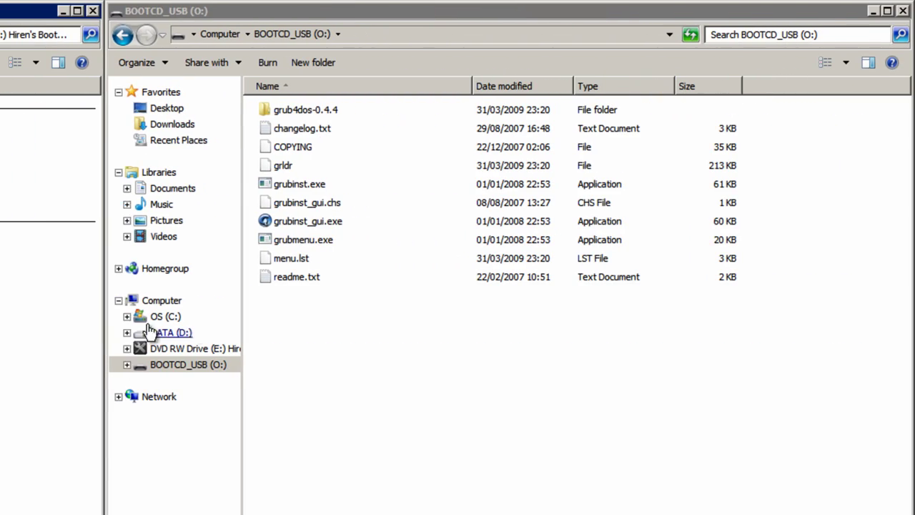
pyautogui.click(327, 19)
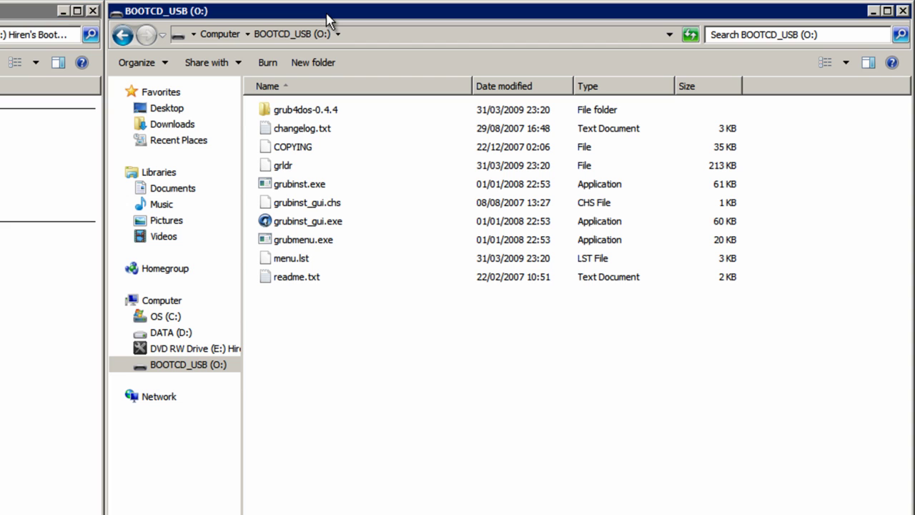
pyautogui.rightClick(377, 377)
pyautogui.click(415, 475)
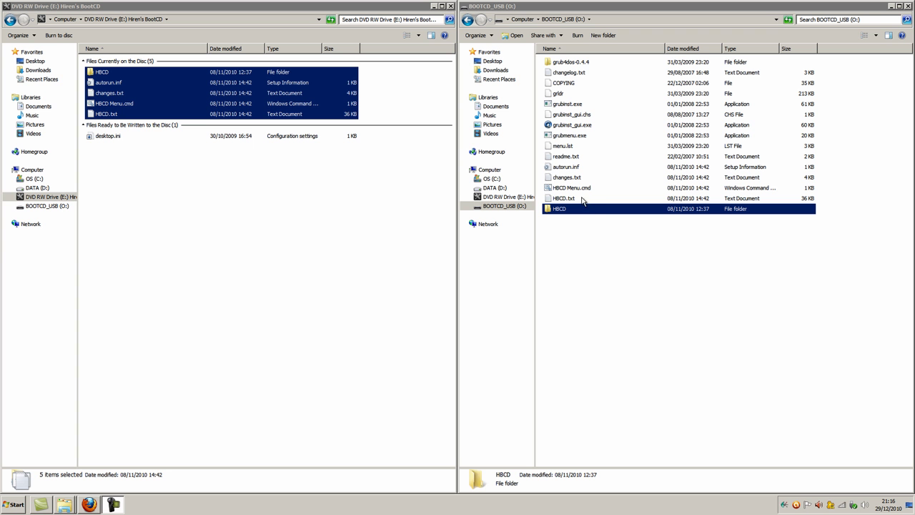
pyautogui.keyDown('ctrl'); pyautogui.click(562, 198); pyautogui.keyUp('ctrl')
pyautogui.keyDown('ctrl'); pyautogui.click(562, 187); pyautogui.keyUp('ctrl')
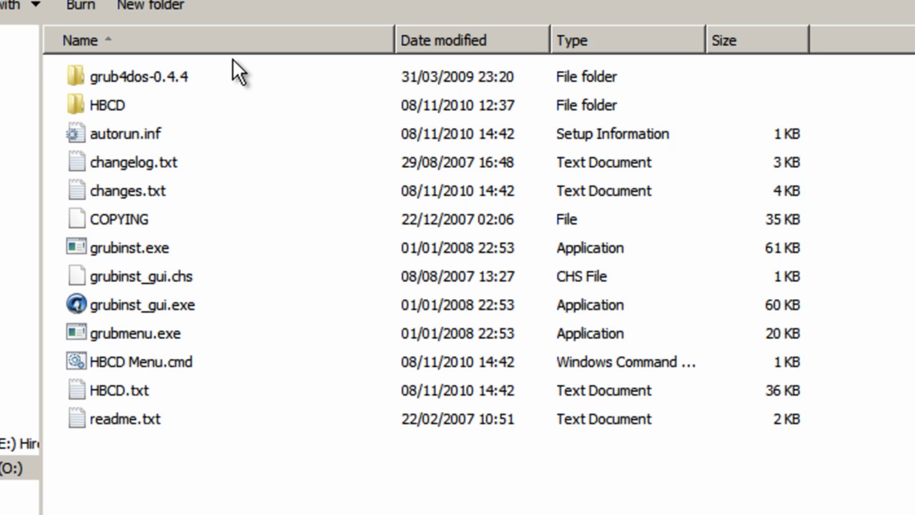
# Step: Copy the files grldr and menu.lst from the HBCD folder to the root of the Hiren's BootCD (O:) drive
pyautogui.doubleClick(116, 107)
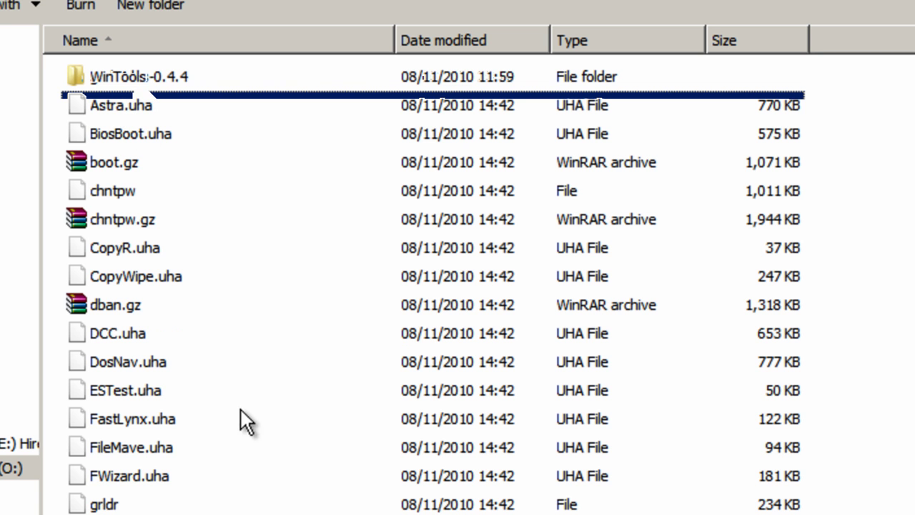
pyautogui.scroll(-4, 236, 416)
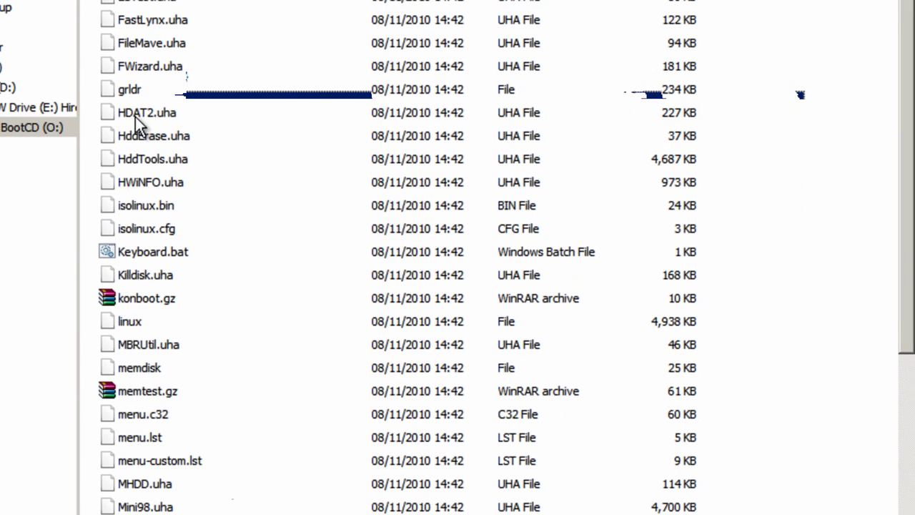
pyautogui.click(138, 91)
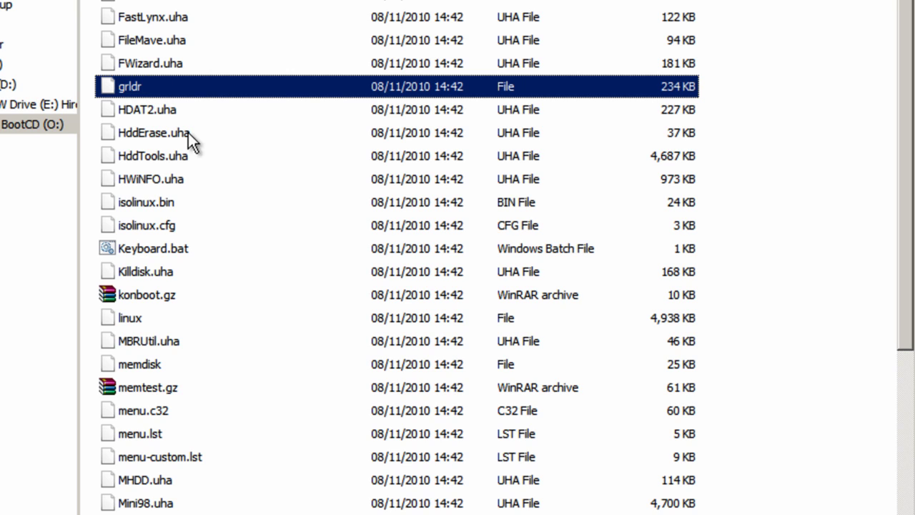
pyautogui.keyDown('ctrl'); pyautogui.click(150, 436); pyautogui.keyUp('ctrl')
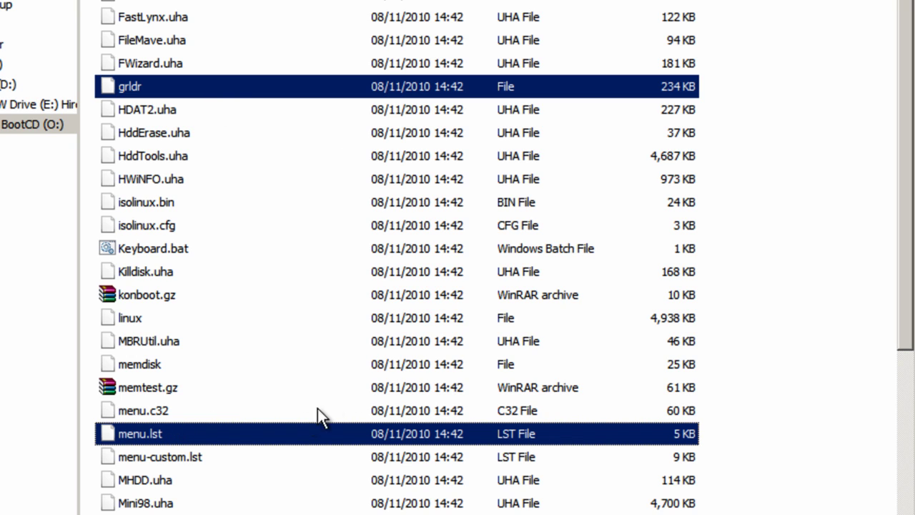
pyautogui.rightClick(280, 431)
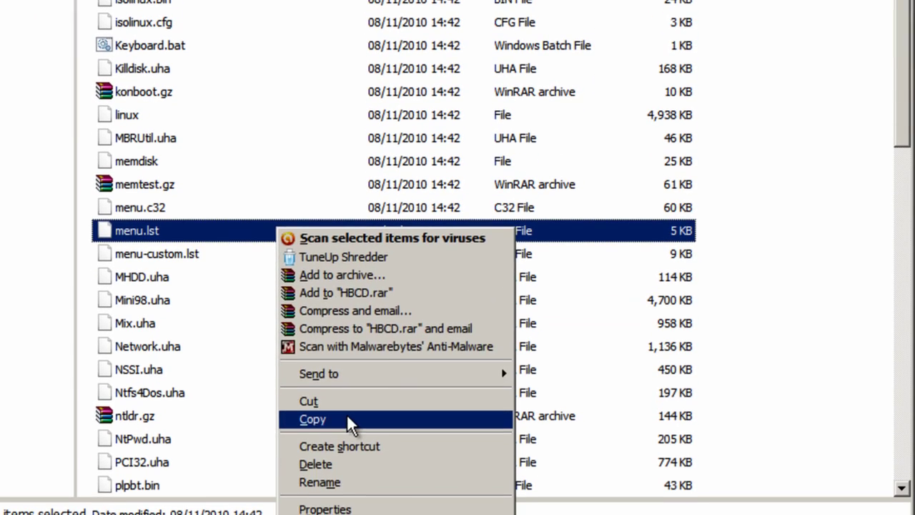
pyautogui.click(347, 420)
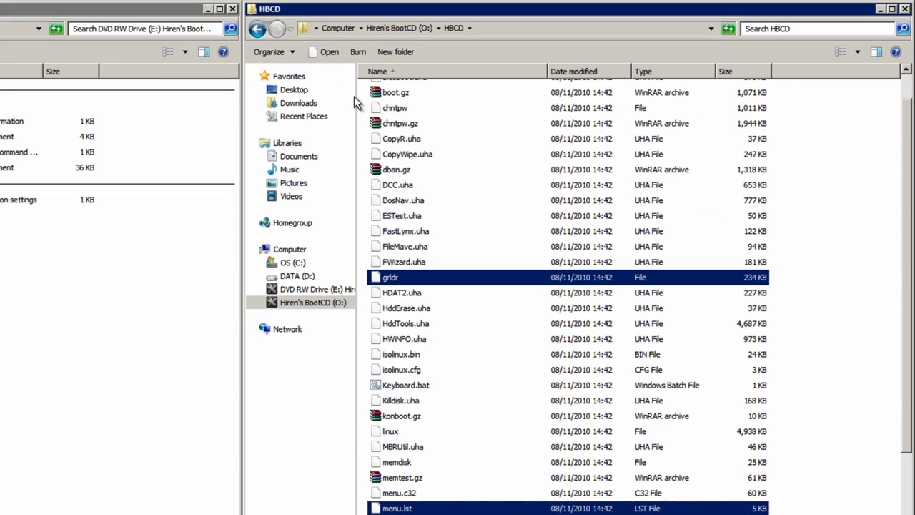
pyautogui.click(257, 30)
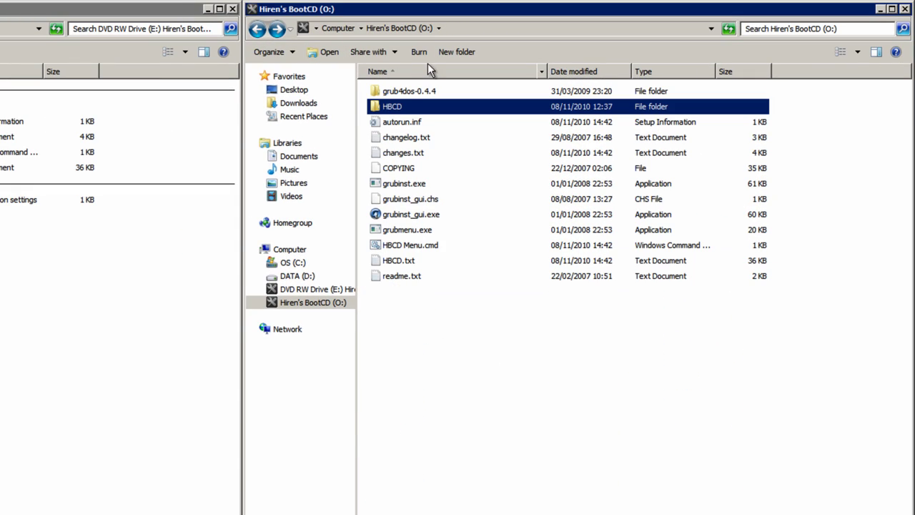
pyautogui.click(513, 365)
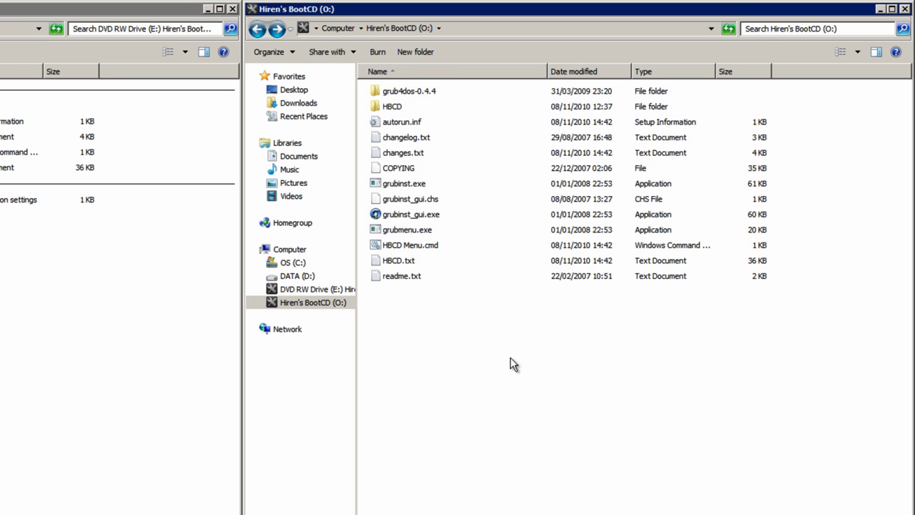
pyautogui.rightClick(511, 358)
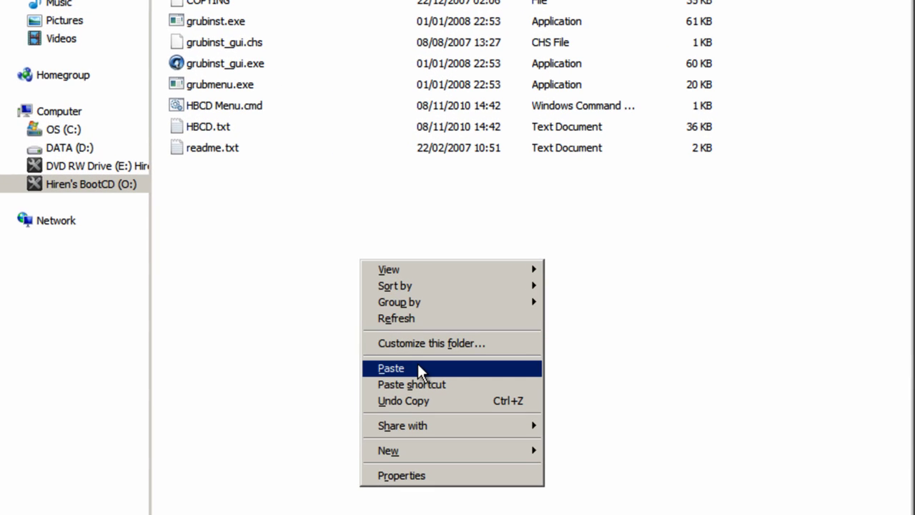
pyautogui.click(419, 368)
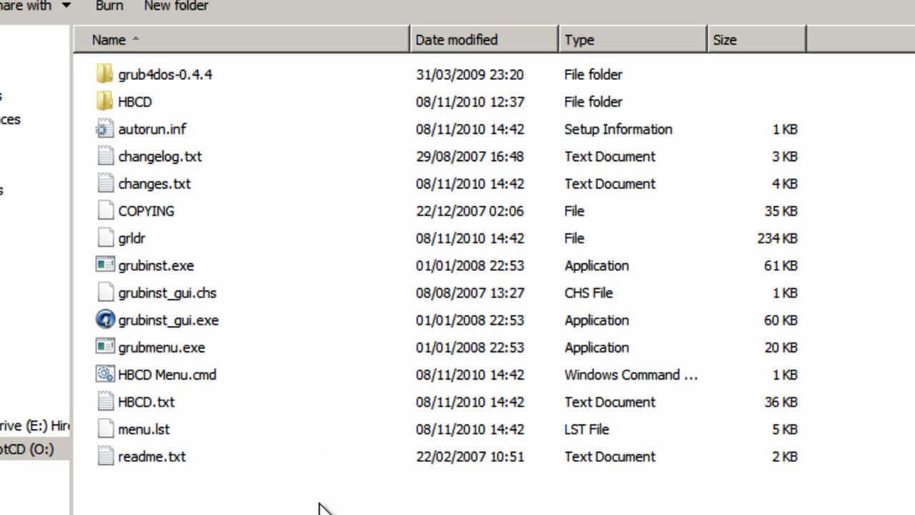
# Step: Run grubinst_gui.exe from the O: drive as administrator, refresh the disk list and choose (hd6) [956M] as the target disk
pyautogui.rightClick(208, 321)
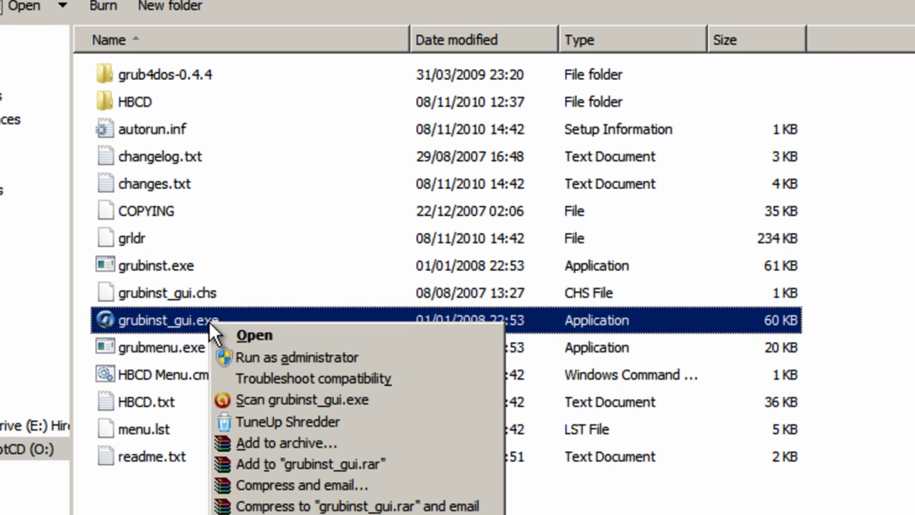
pyautogui.click(435, 356)
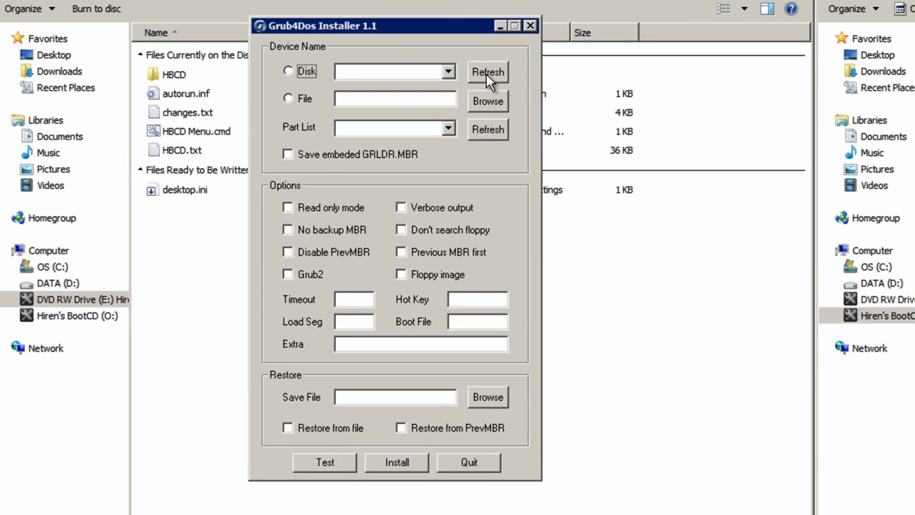
pyautogui.click(487, 78)
pyautogui.click(449, 71)
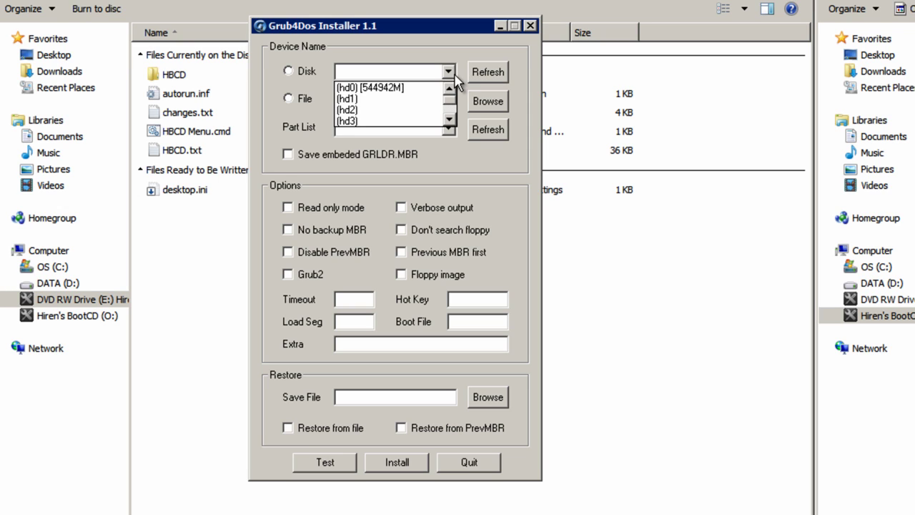
pyautogui.scroll(-1, 433, 103)
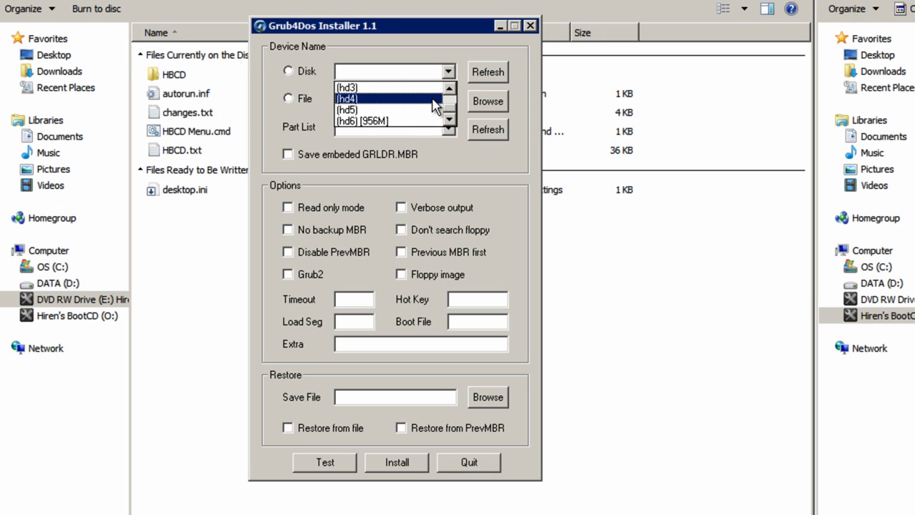
pyautogui.click(377, 121)
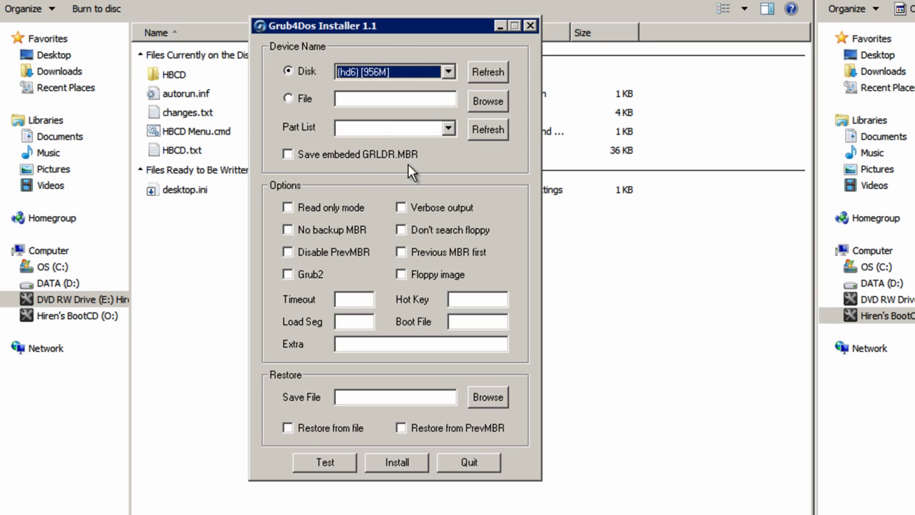
# Step: Refresh the partition list, choose Whole disk (MBR) and install the Grub4Dos boot record on the selected disk
pyautogui.click(492, 133)
pyautogui.click(449, 130)
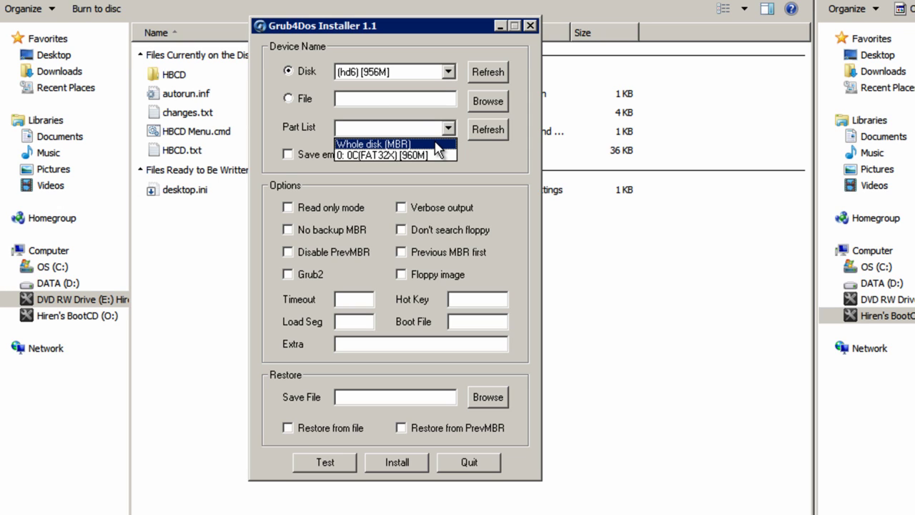
pyautogui.click(438, 145)
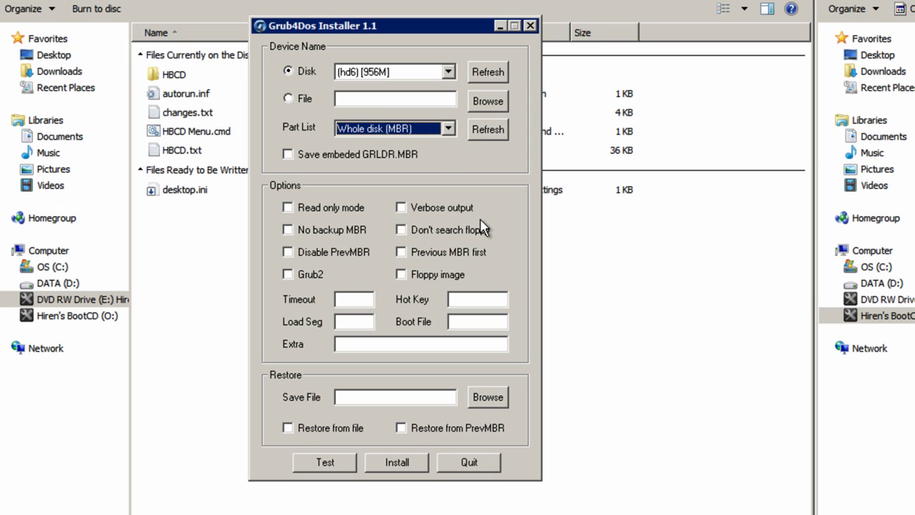
pyautogui.click(397, 463)
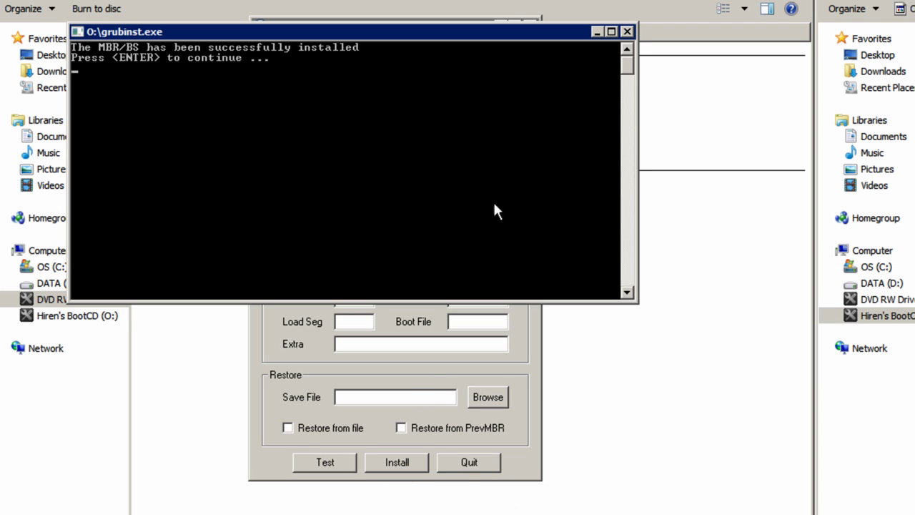